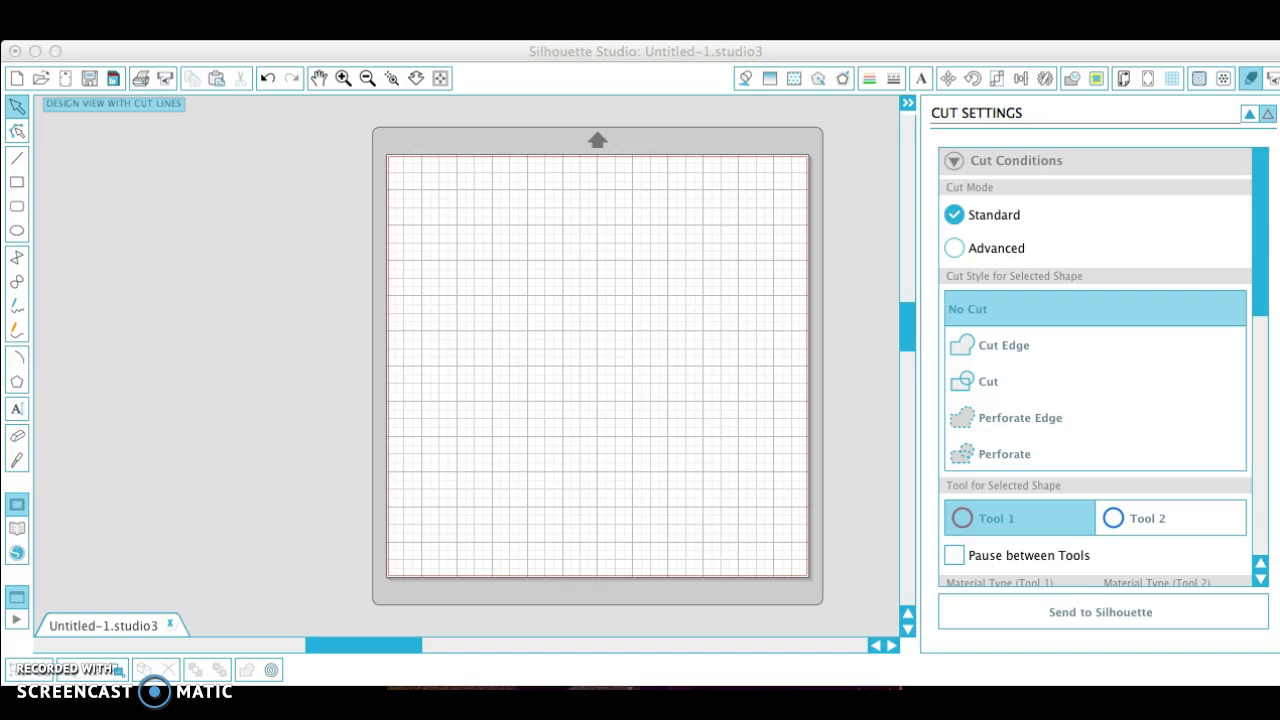
- Start the Text tool and look through the font list for a monogram font
left_click(18, 417)
left_click(18, 416)
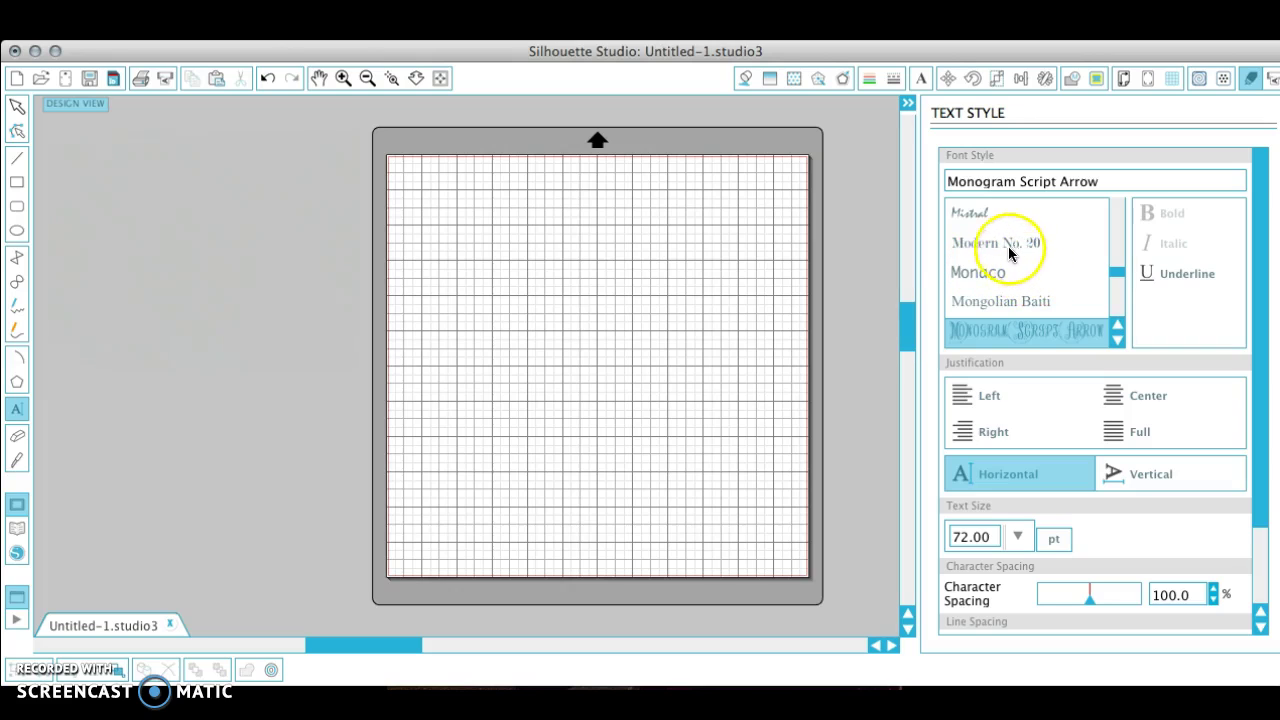
scroll(1040, 282, "down", 1)
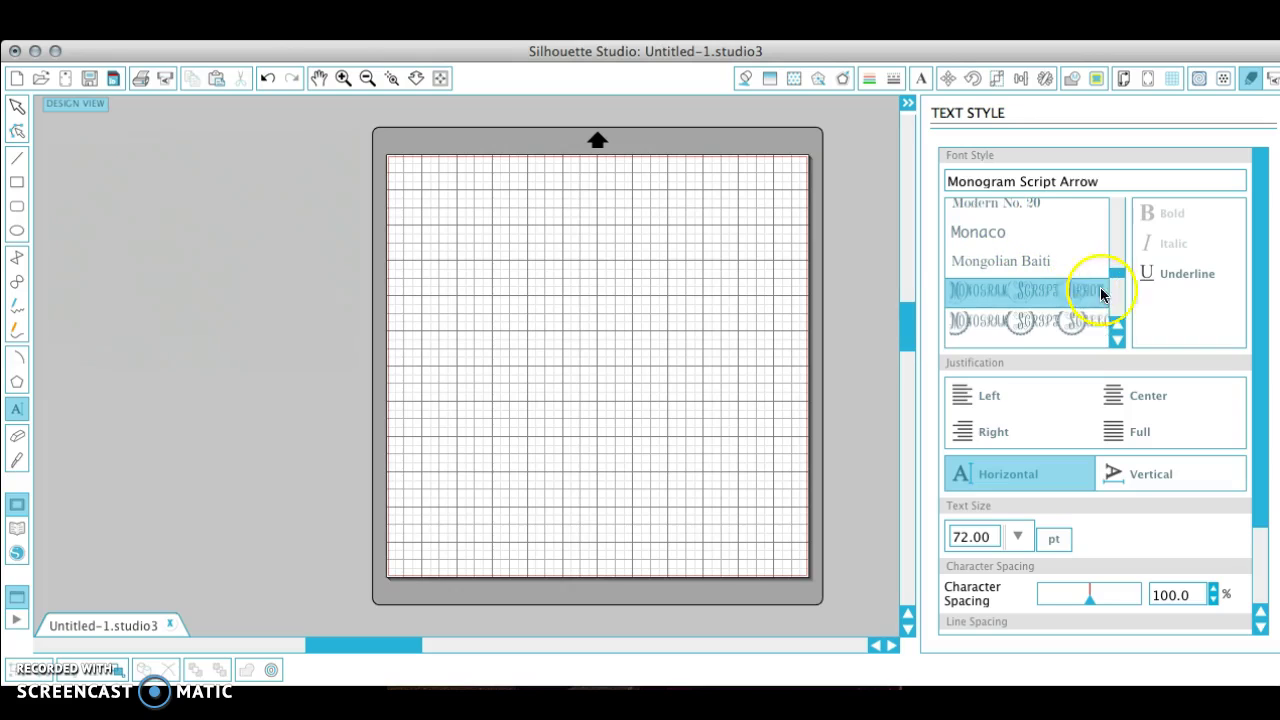
left_click_drag(1122, 283, 1117, 230)
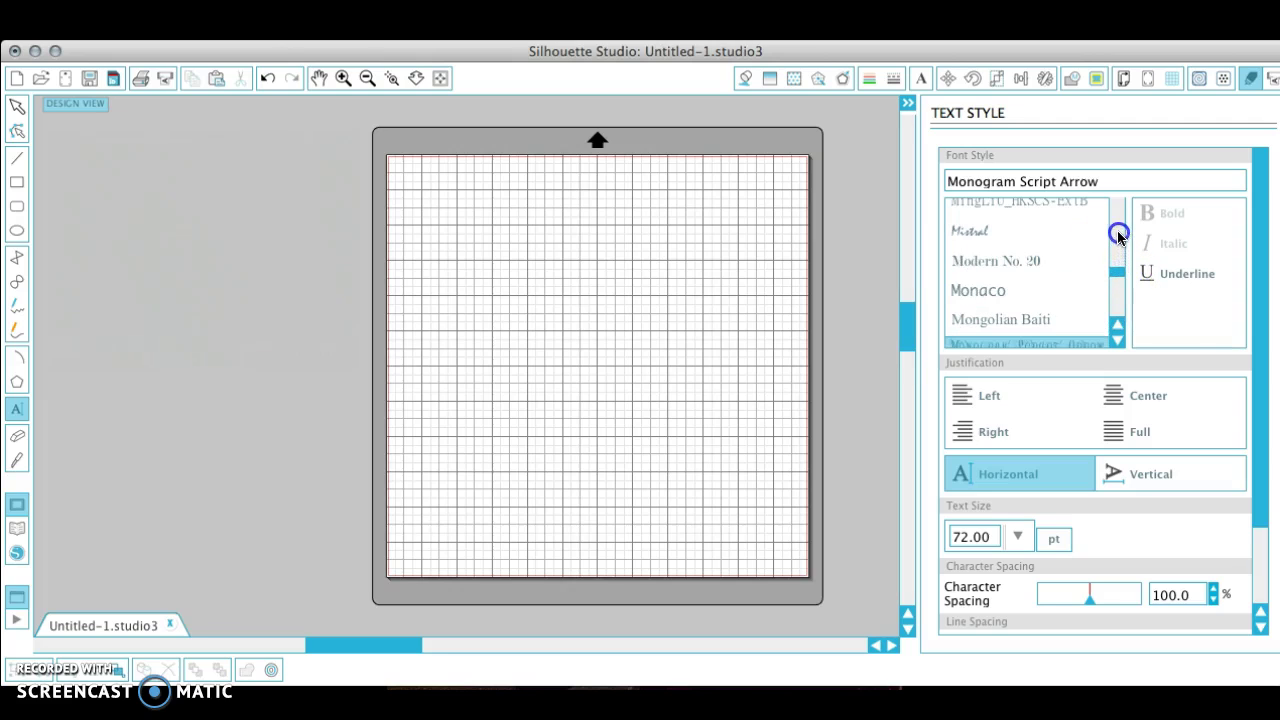
left_click(1113, 343)
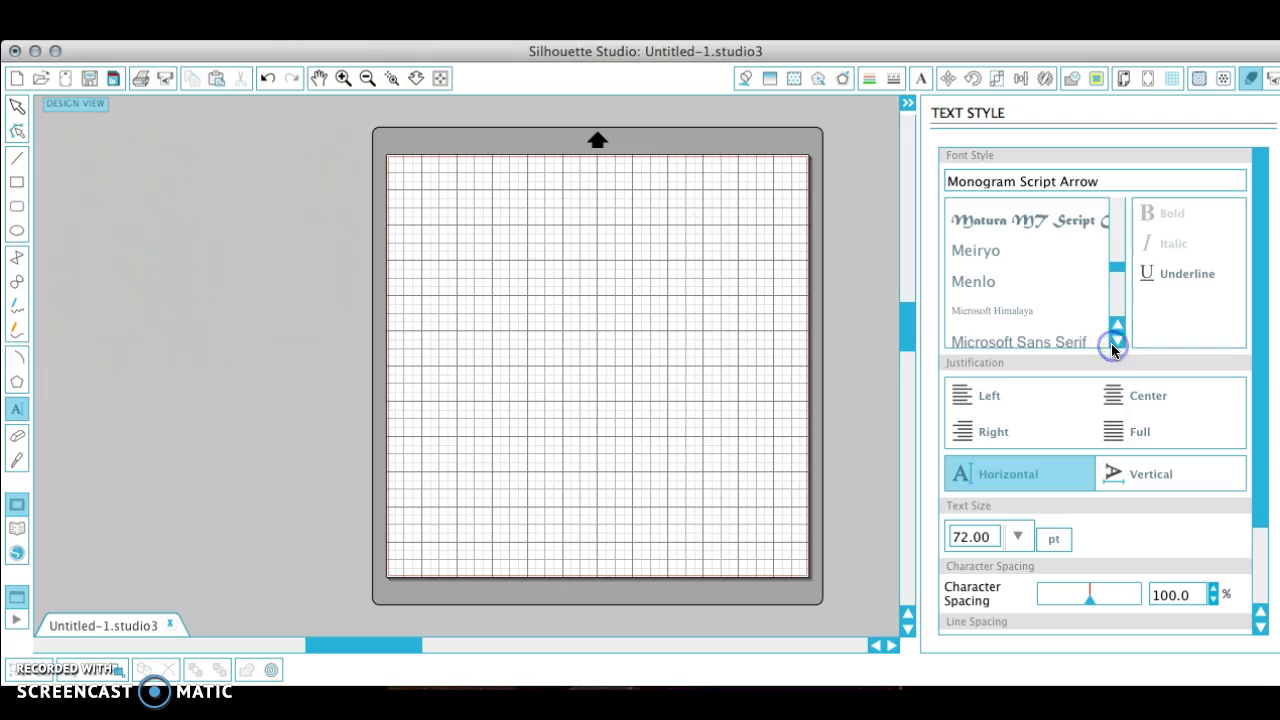
left_click_drag(1113, 270, 1113, 303)
left_click(1113, 299)
left_click(1118, 340)
left_click(1118, 340)
left_click(1118, 340)
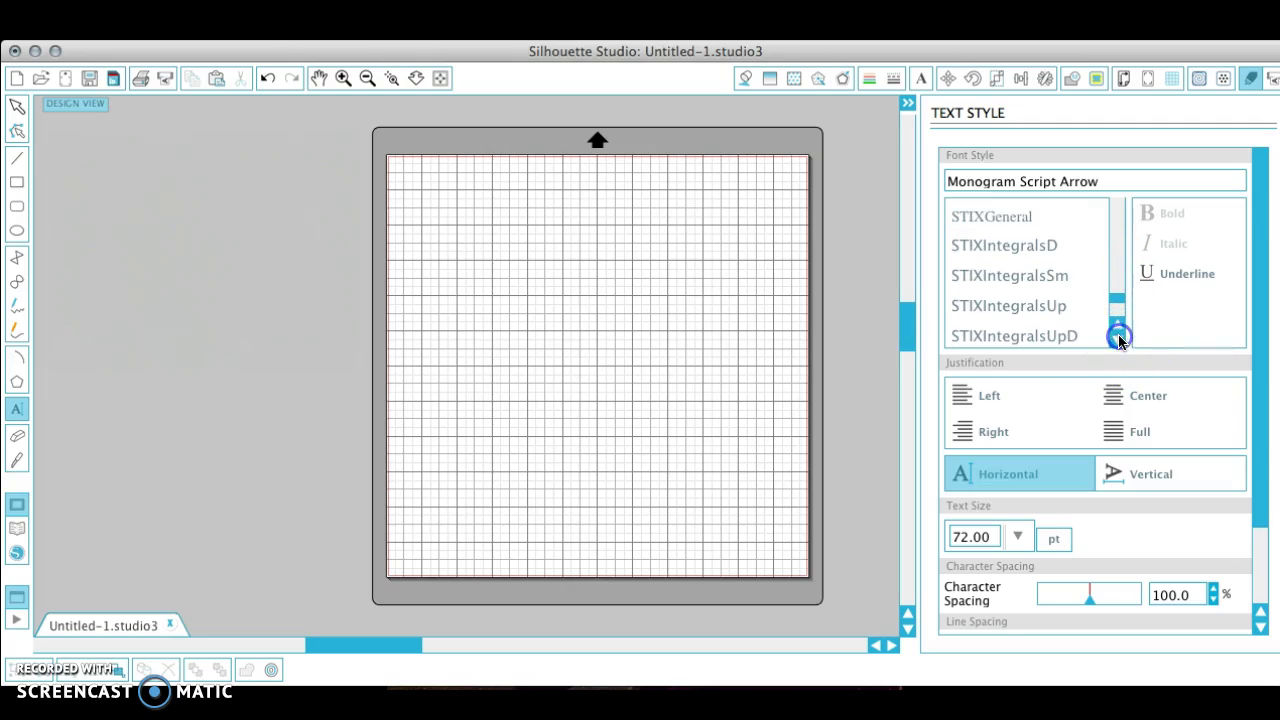
left_click(1118, 340)
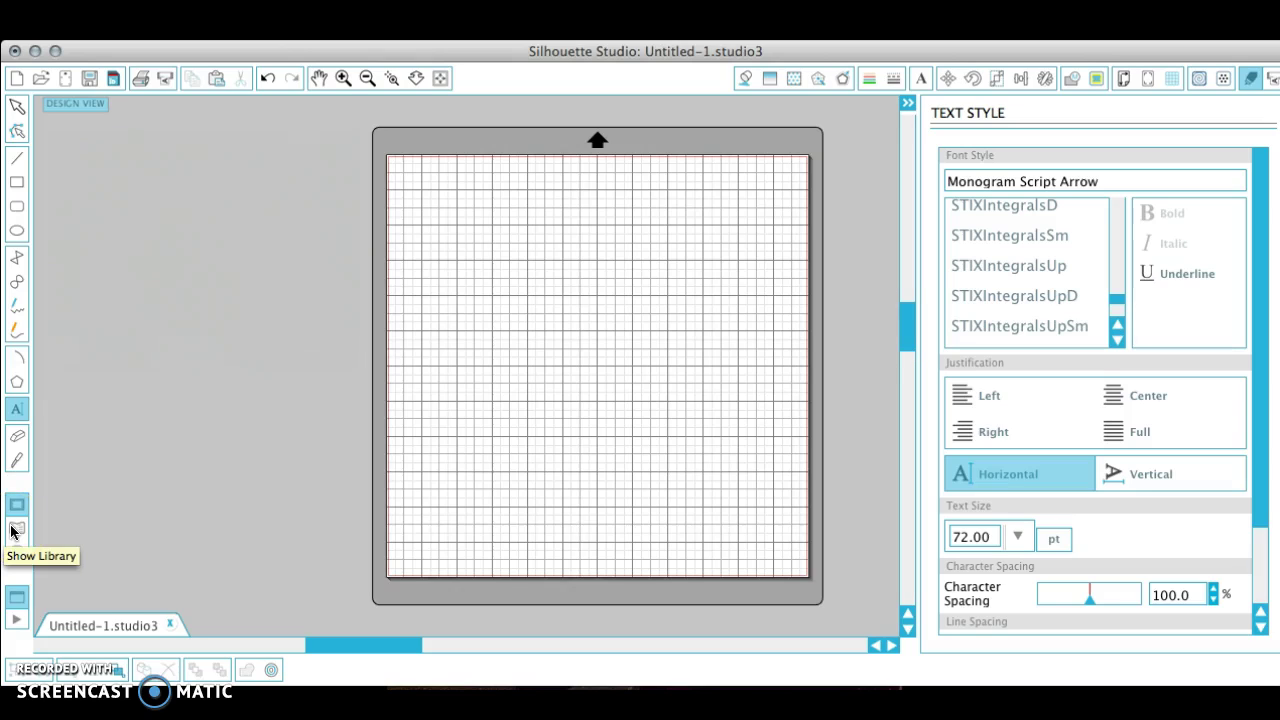
left_click(19, 558)
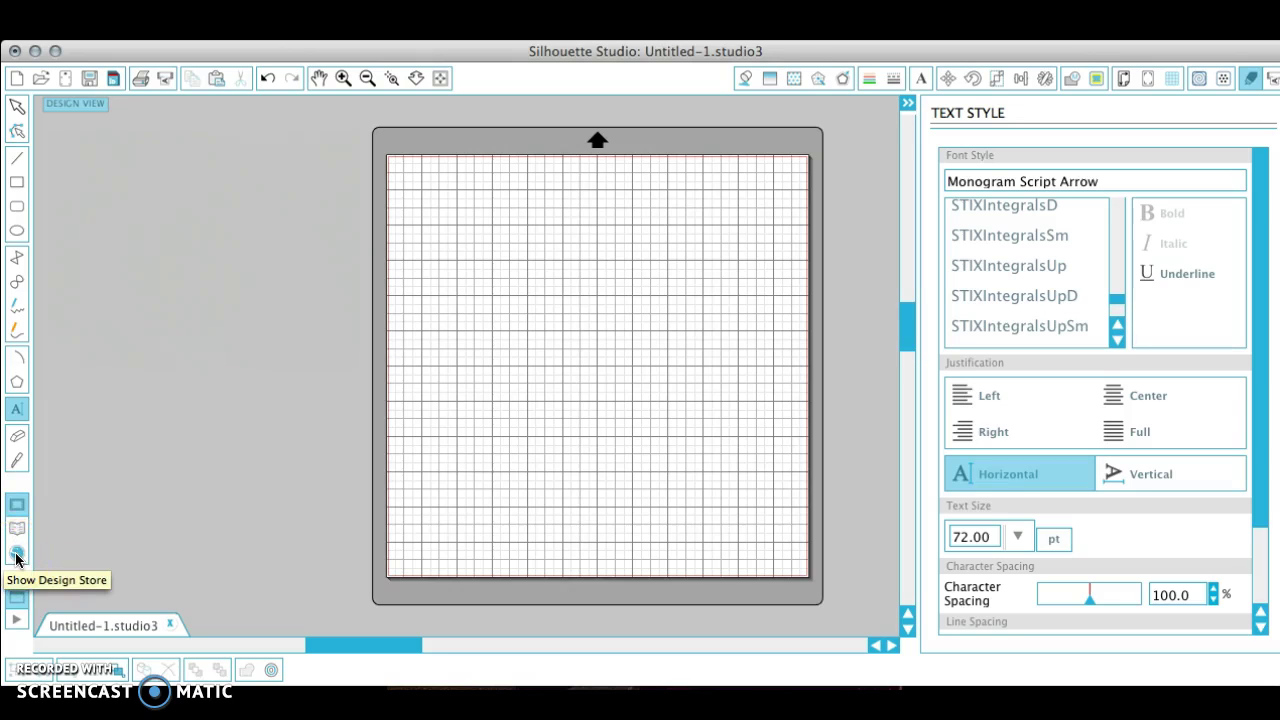
left_click(21, 556)
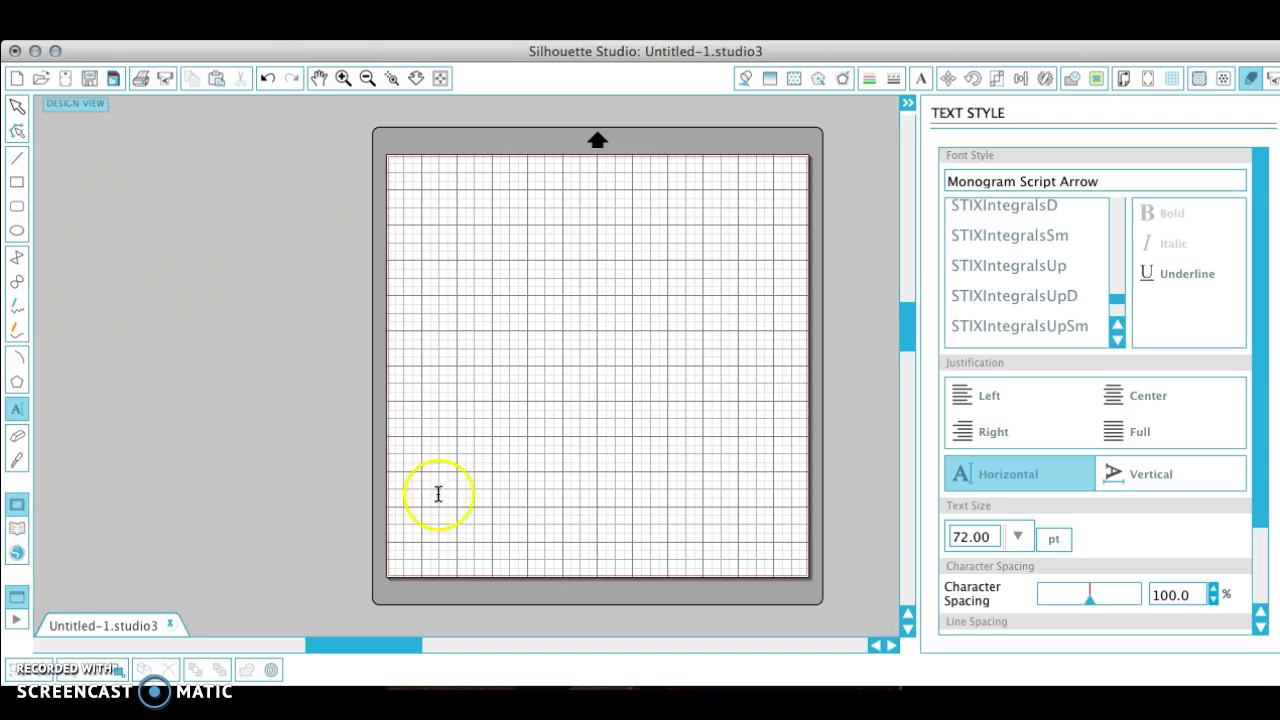
- Add the text "sWz" to the upper part of the mat in the Monogram Script Arrow font at 72 pt
left_click(1117, 341)
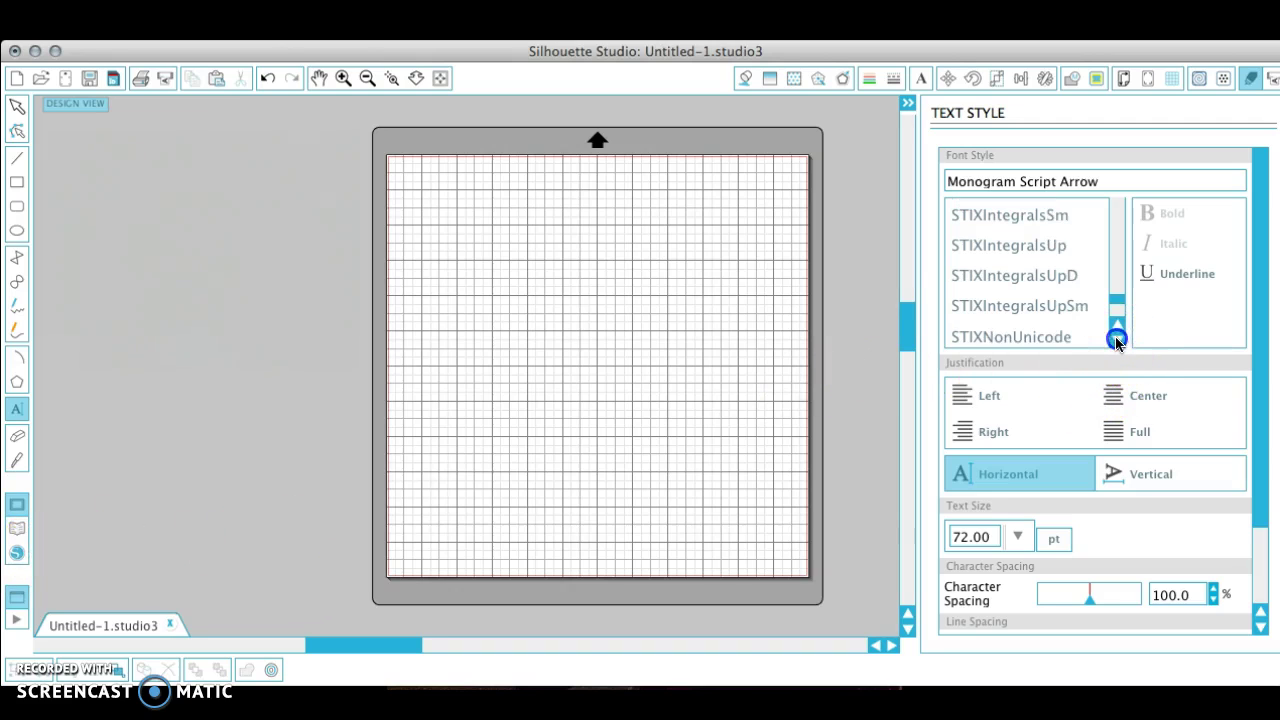
left_click(1111, 177)
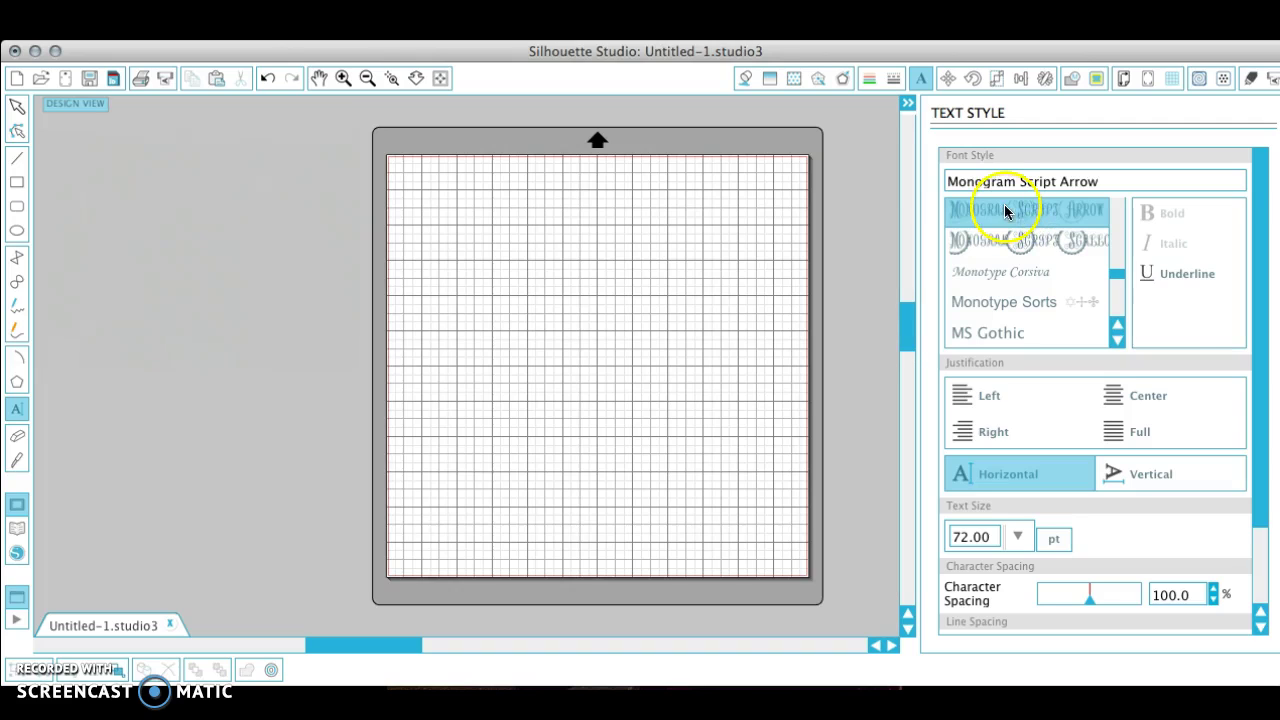
left_click(527, 269)
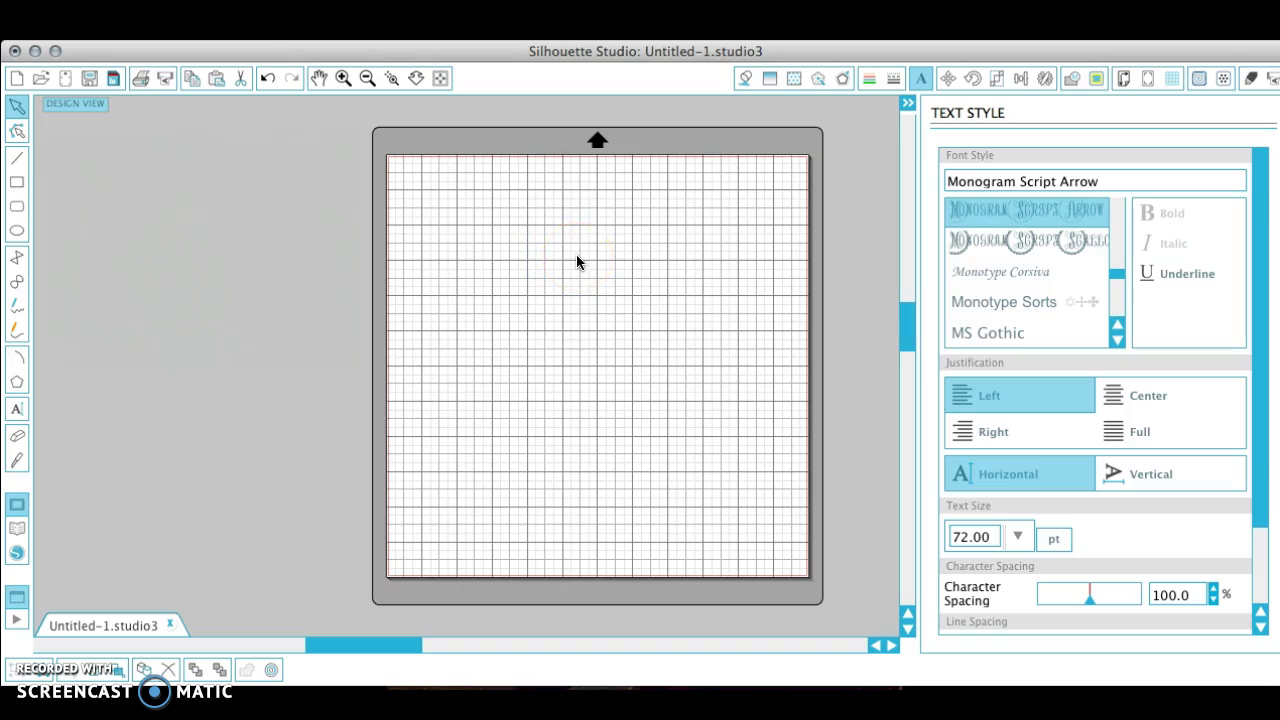
type("e")
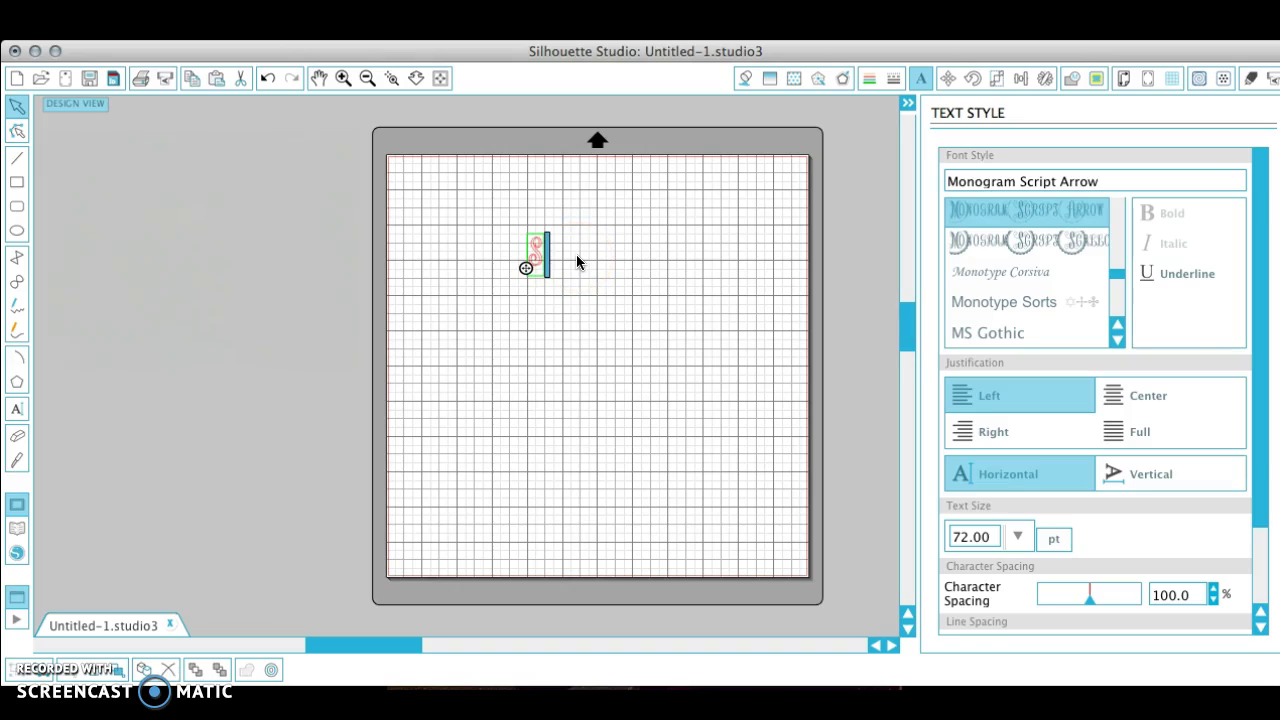
type("M")
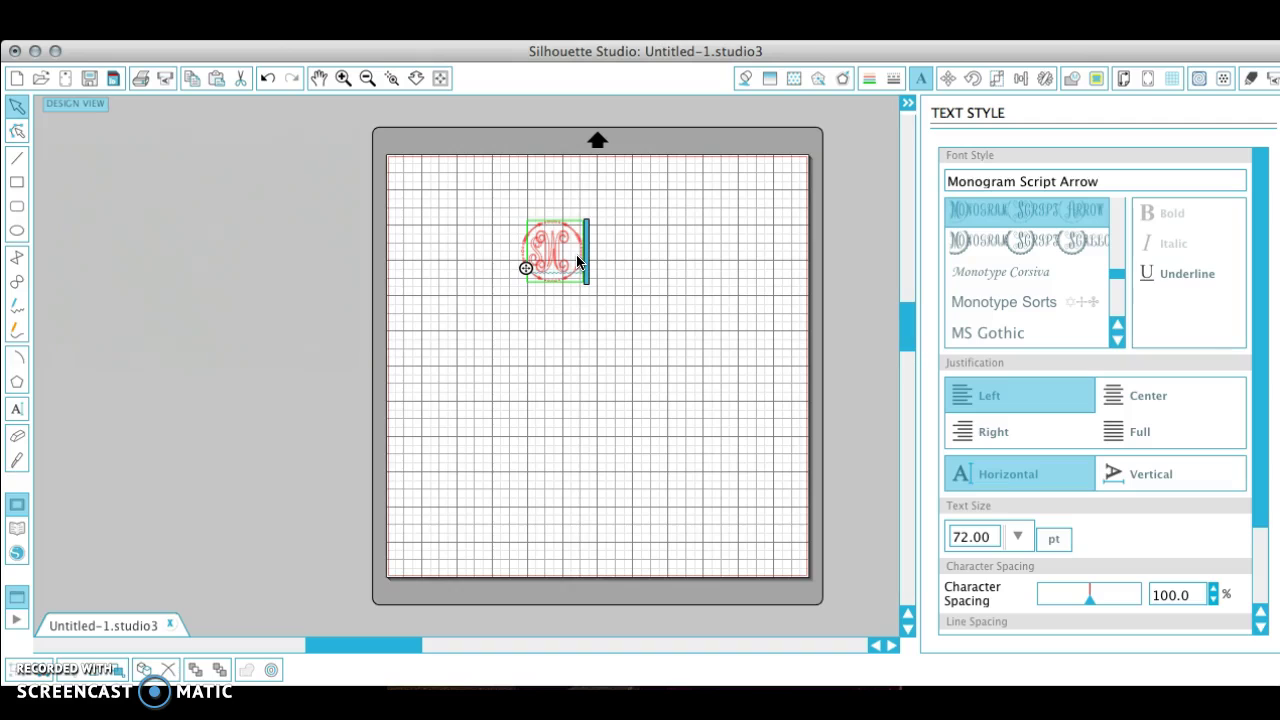
type("c")
left_click(601, 276)
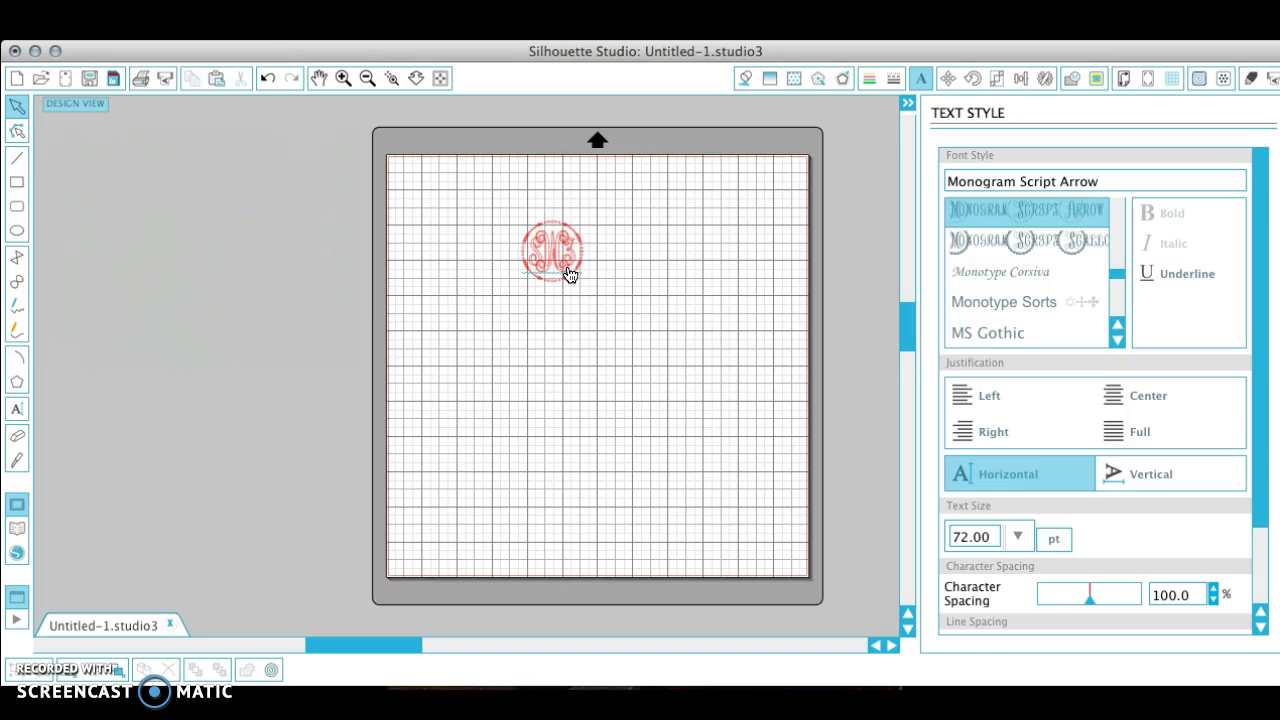
- Enlarge the monogram proportionally to about 7.3 in wide and shift it fully onto the mat
left_click(568, 275)
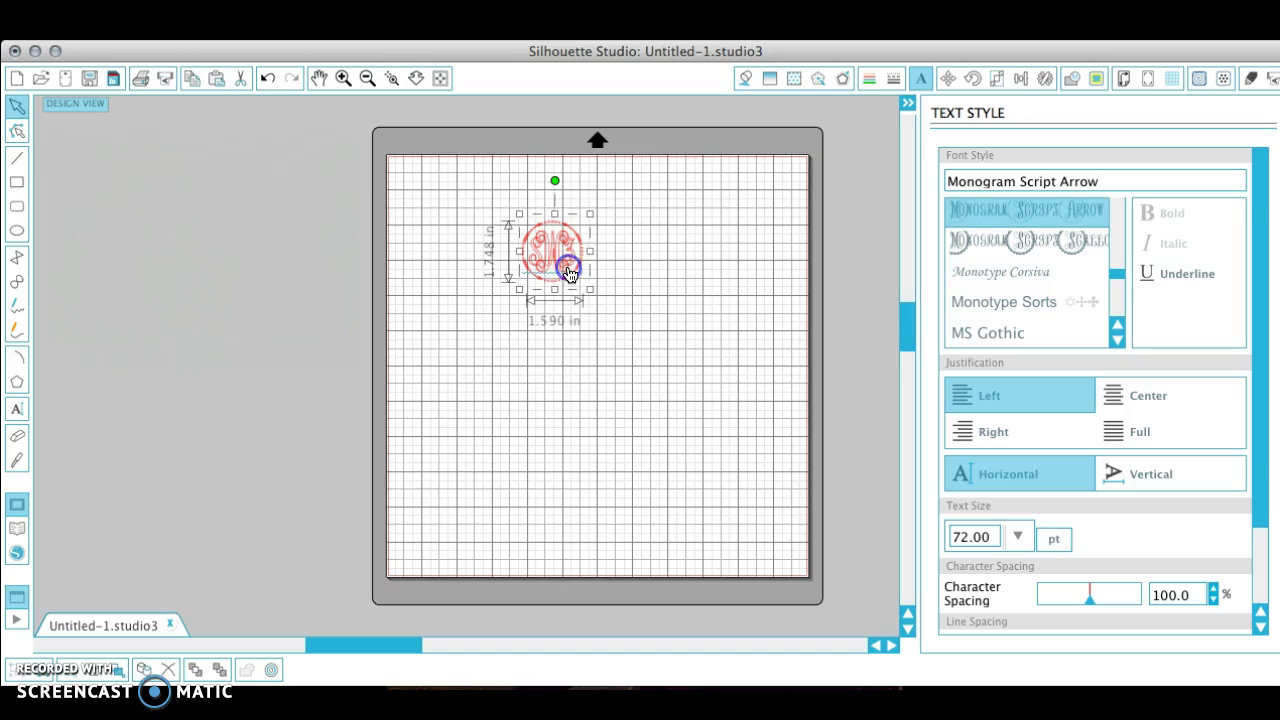
left_click_drag(590, 288, 824, 490)
left_click_drag(732, 424, 711, 391)
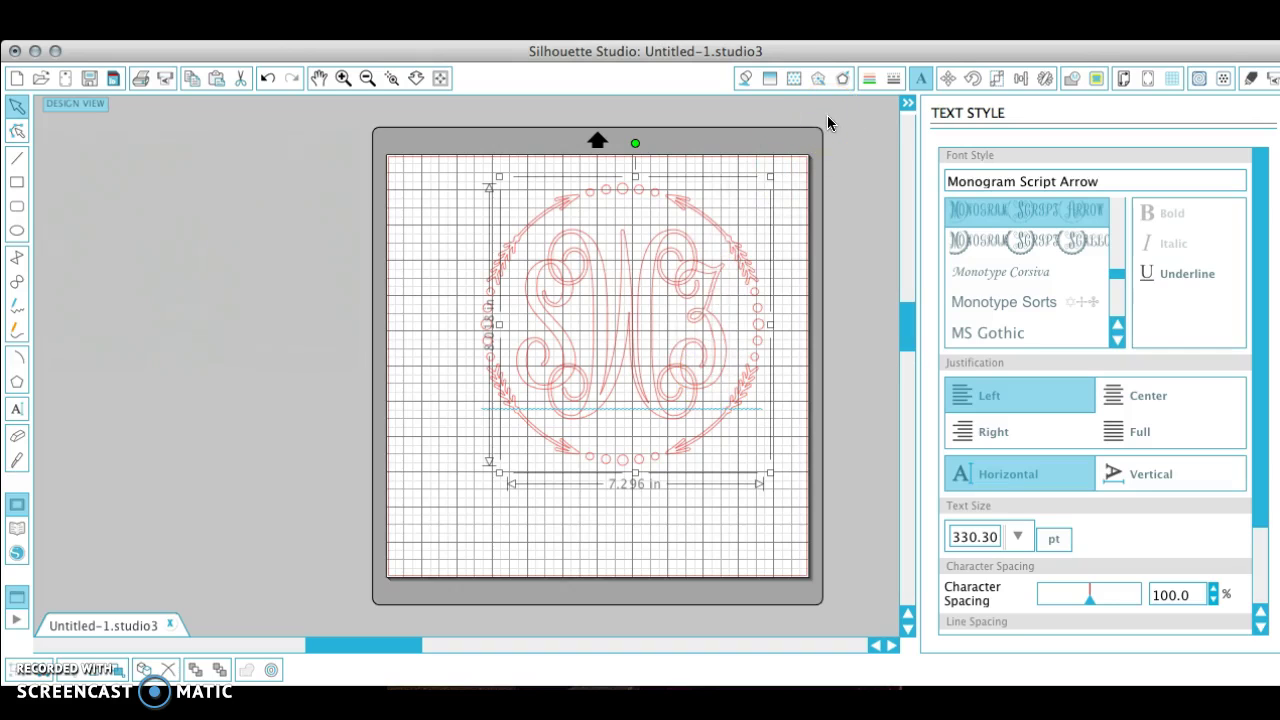
- Fill the monogram with bright orange, enlarge it to about 8.06 in wide and center it on the mat
left_click(743, 78)
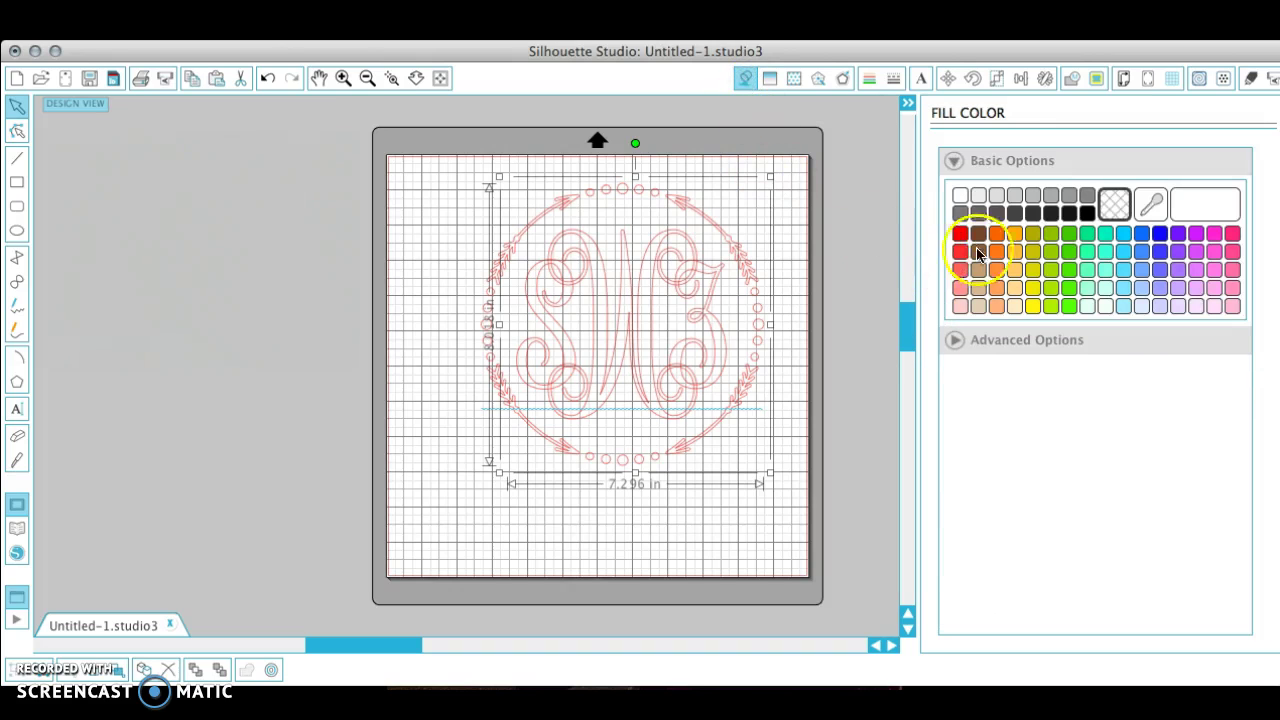
left_click(995, 233)
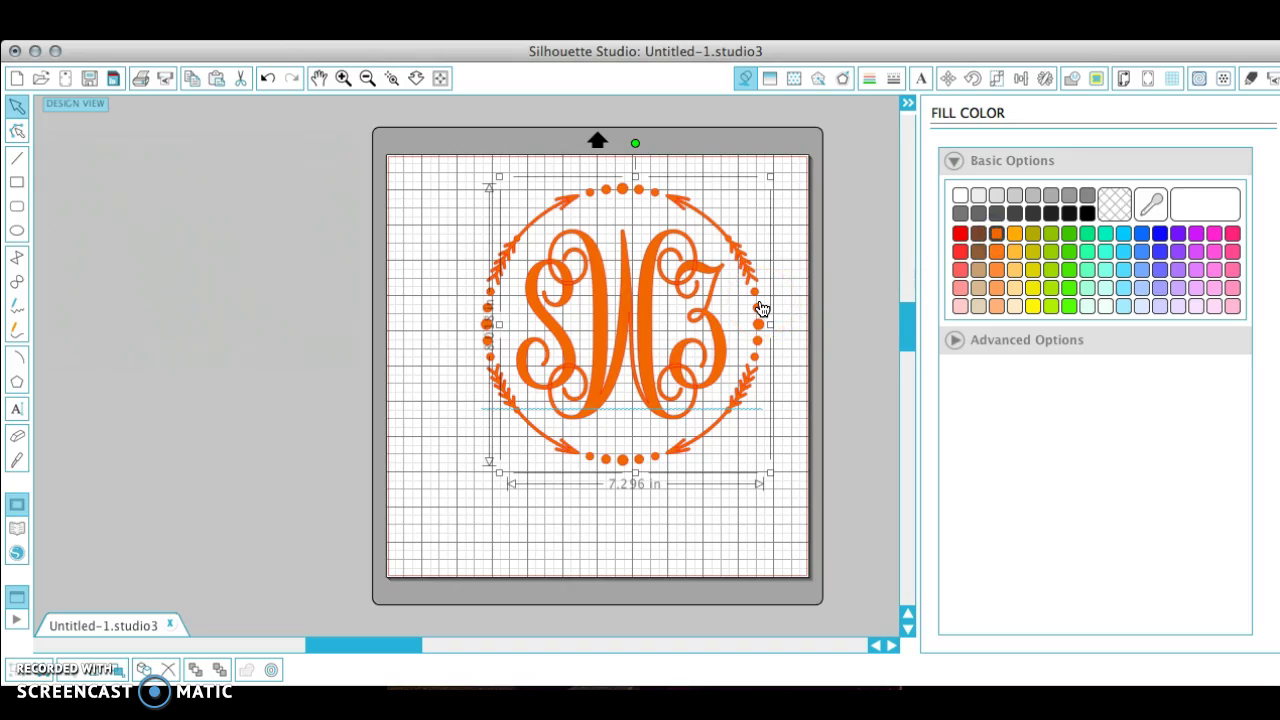
left_click_drag(771, 471, 800, 497)
left_click_drag(723, 391, 658, 398)
left_click(592, 358)
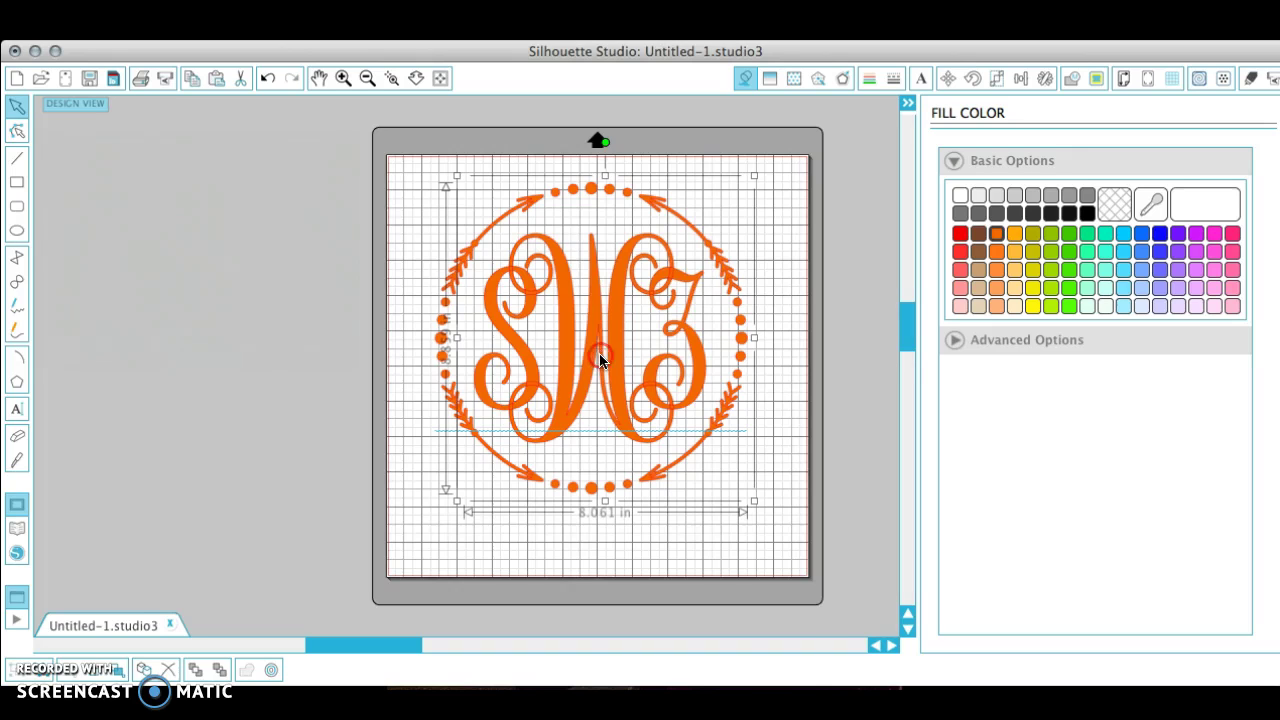
- Flip the monogram horizontally to mirror it, and flip it back to its readable orientation
right_click(600, 358)
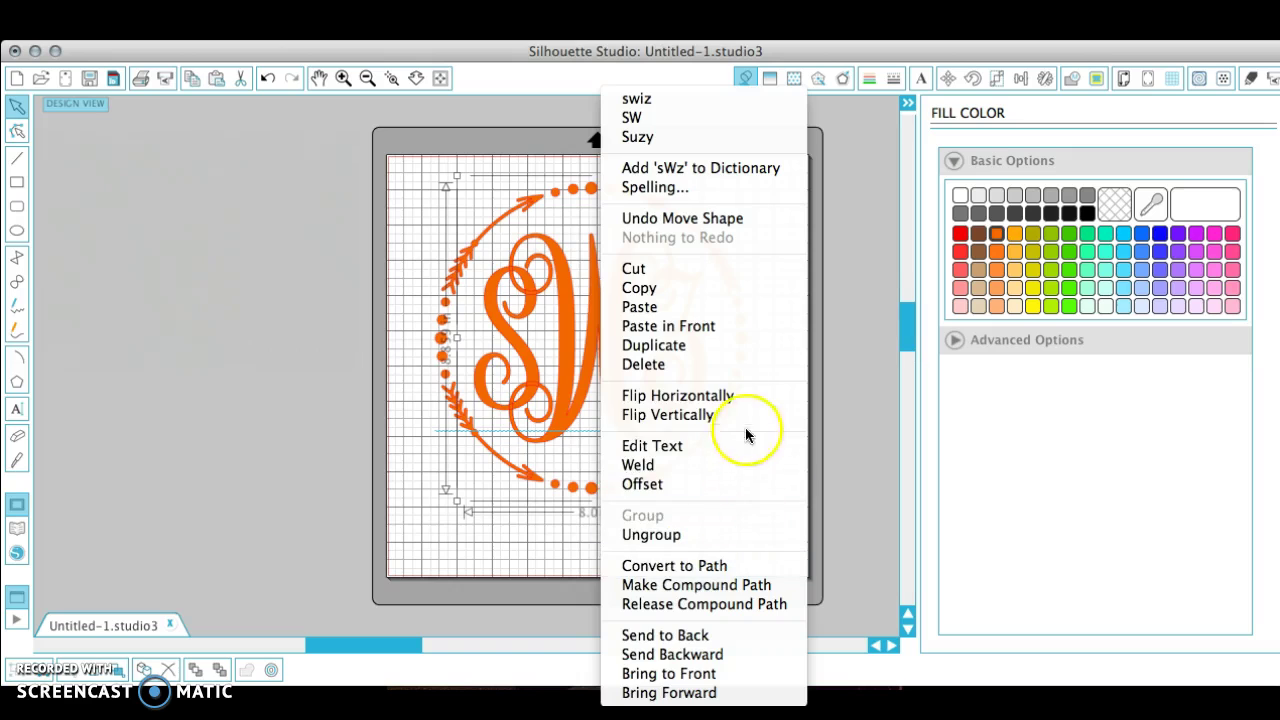
left_click(736, 399)
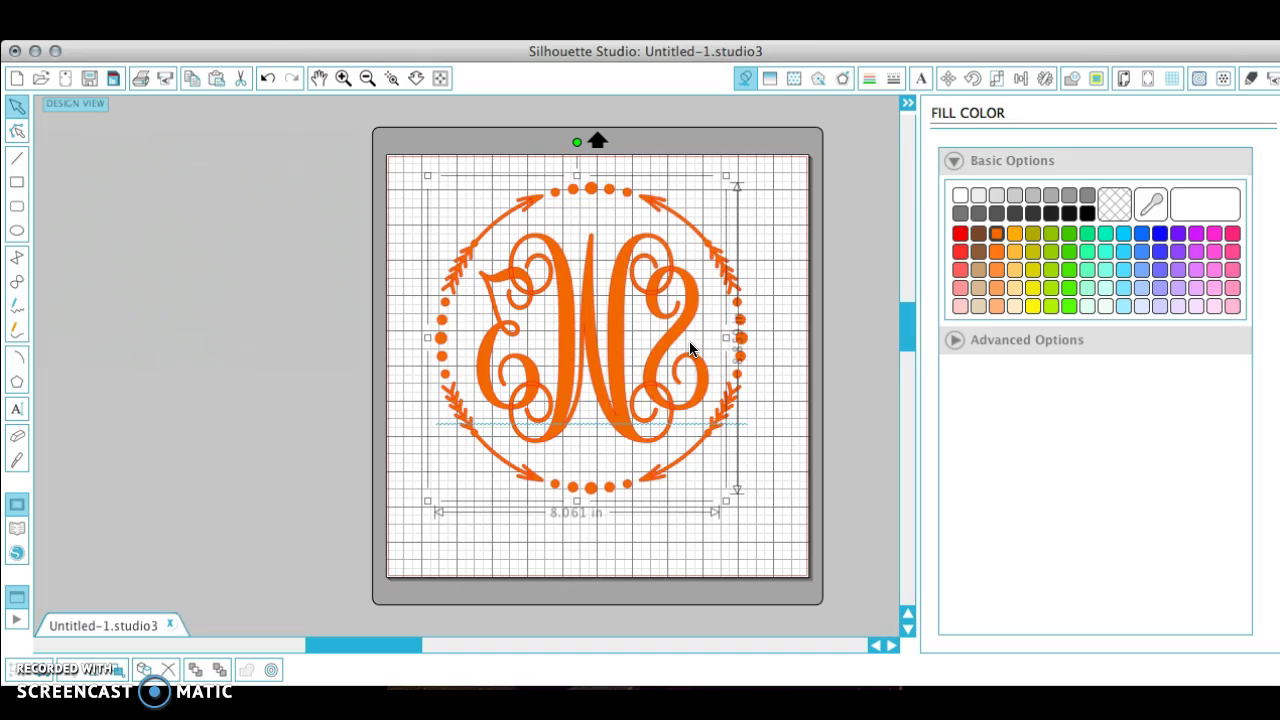
right_click(668, 336)
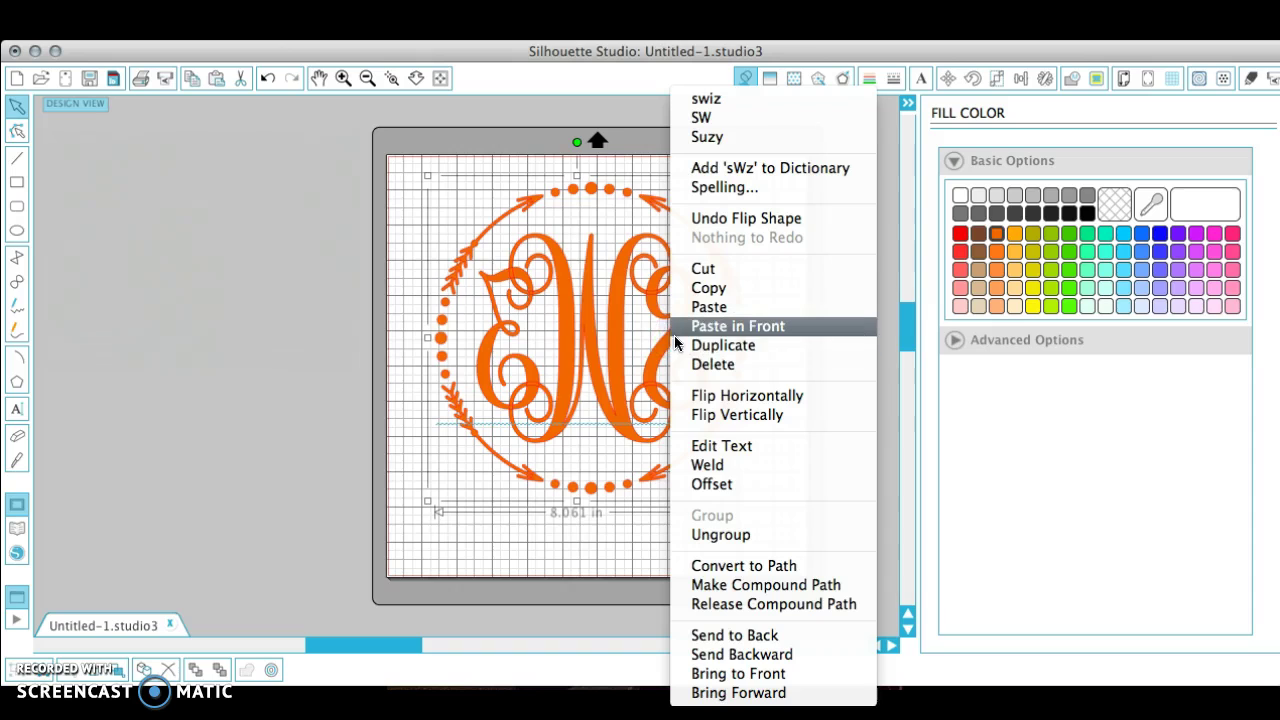
left_click(697, 400)
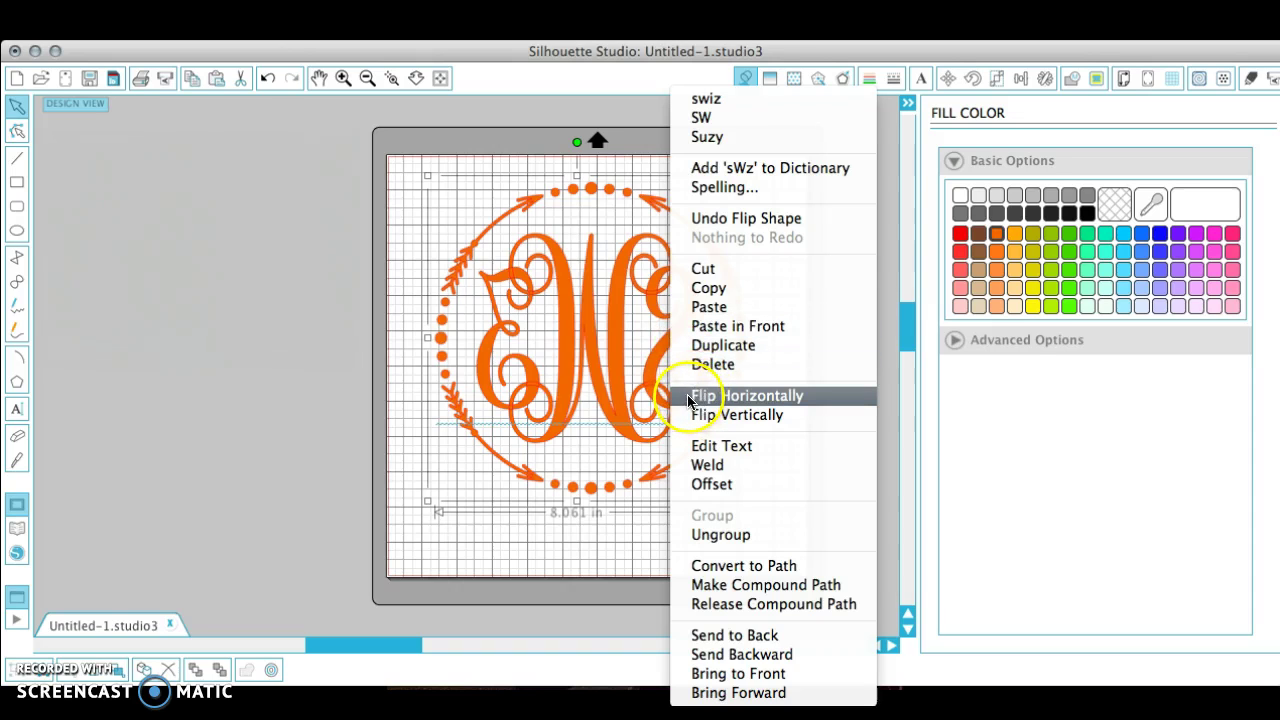
left_click(688, 396)
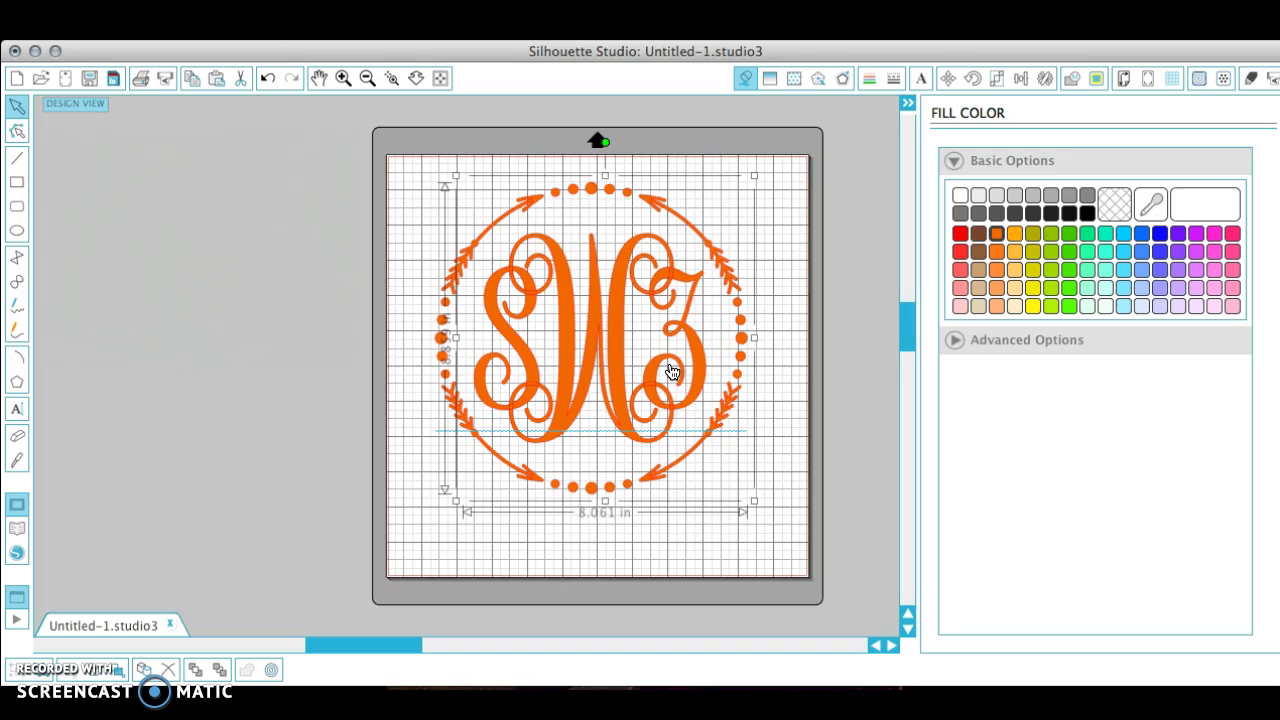
right_click(672, 372)
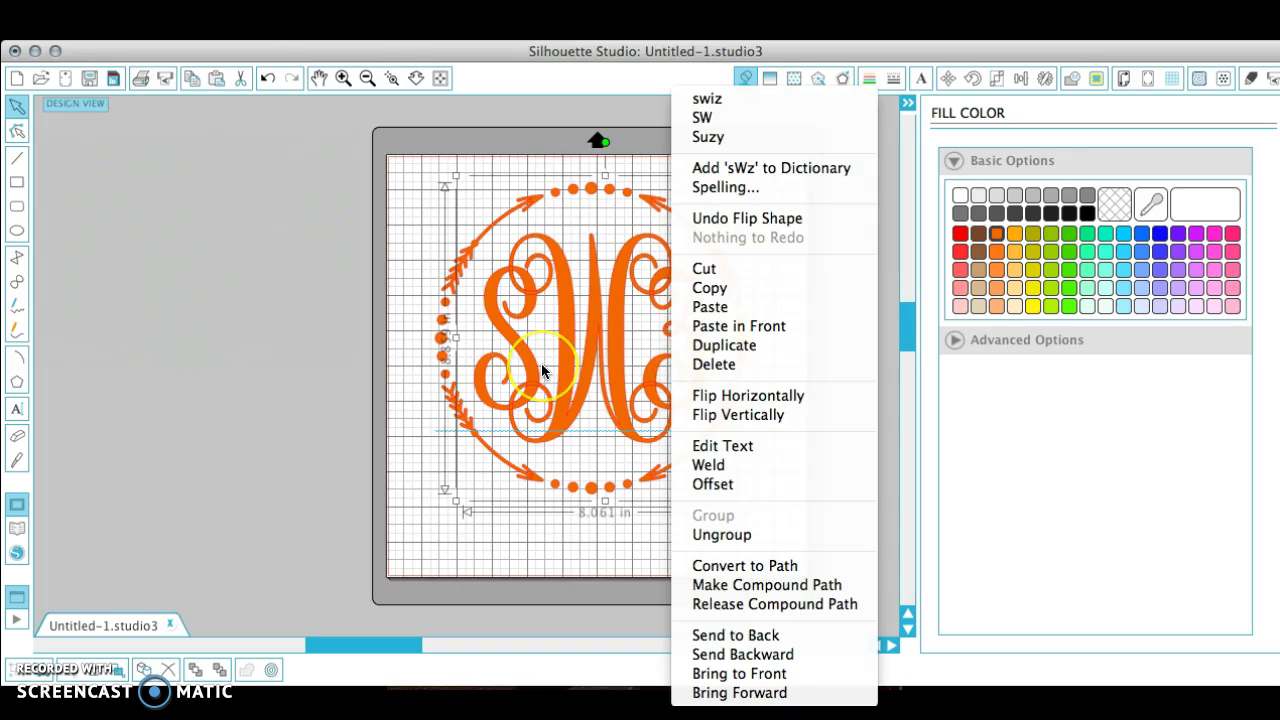
left_click(423, 523)
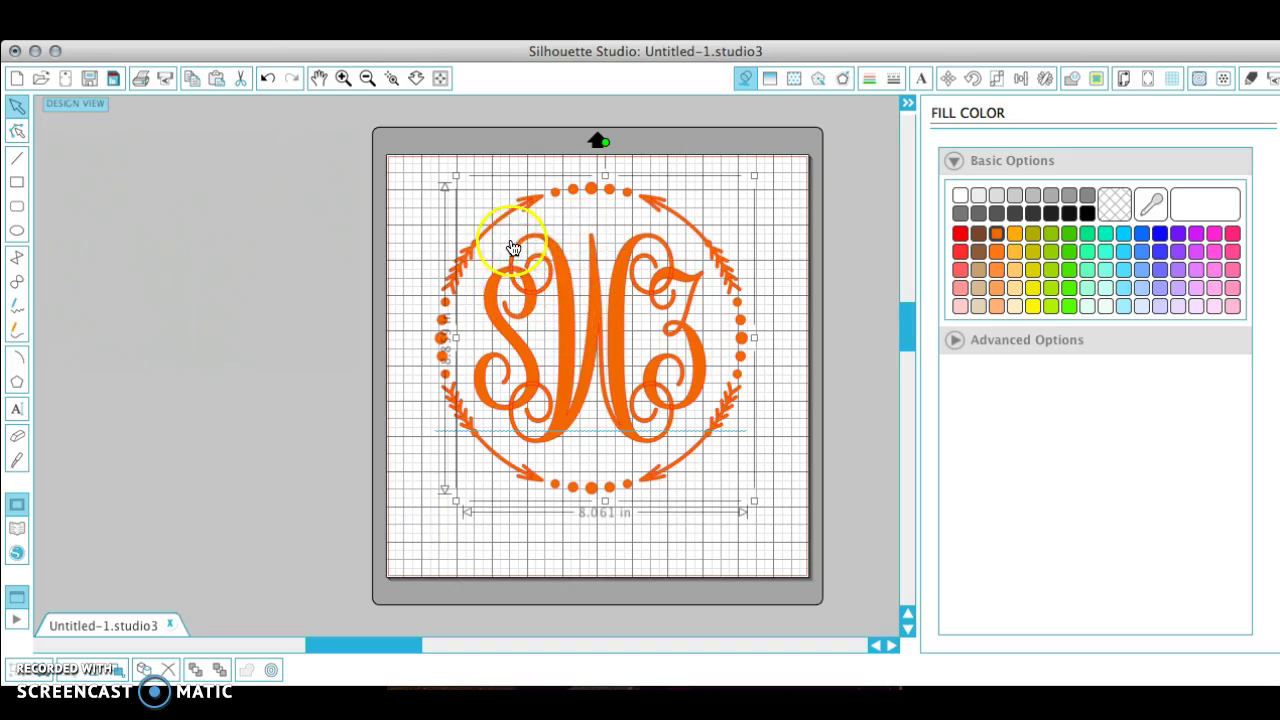
- Weld the overlapping parts of the monogram together and clear the selection
right_click(617, 400)
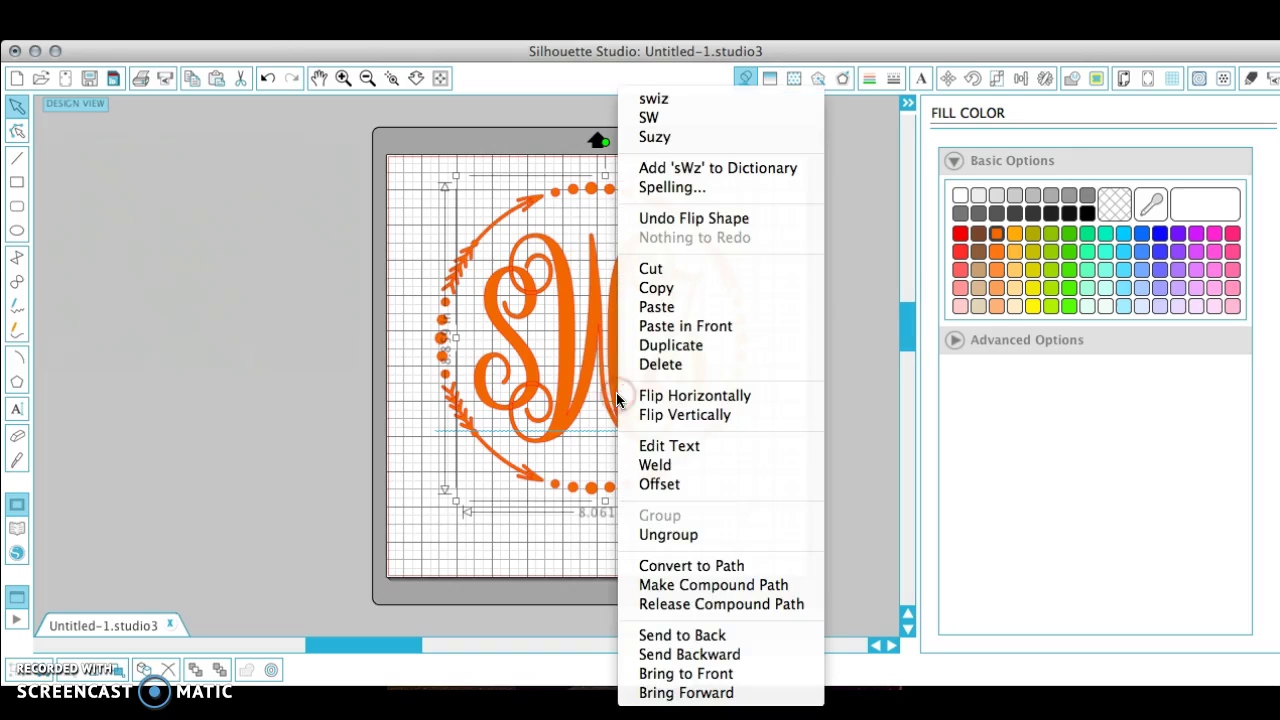
left_click(655, 466)
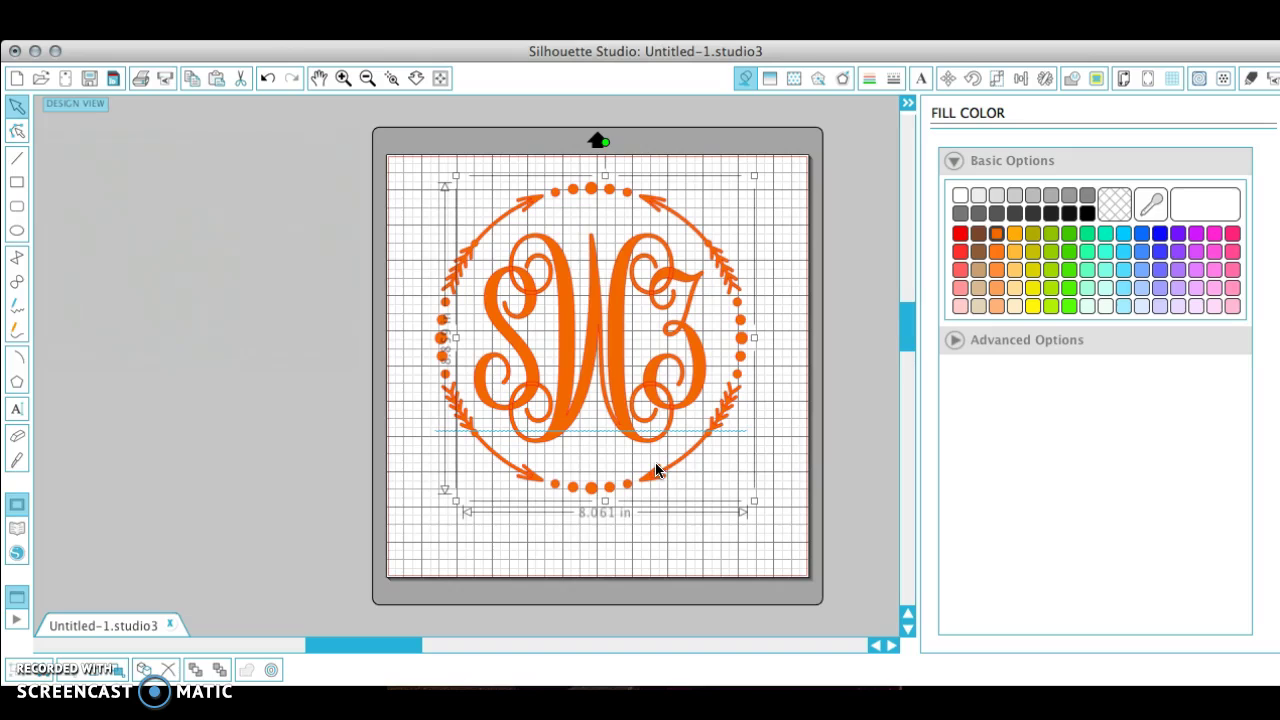
left_click(632, 416)
left_click(549, 382)
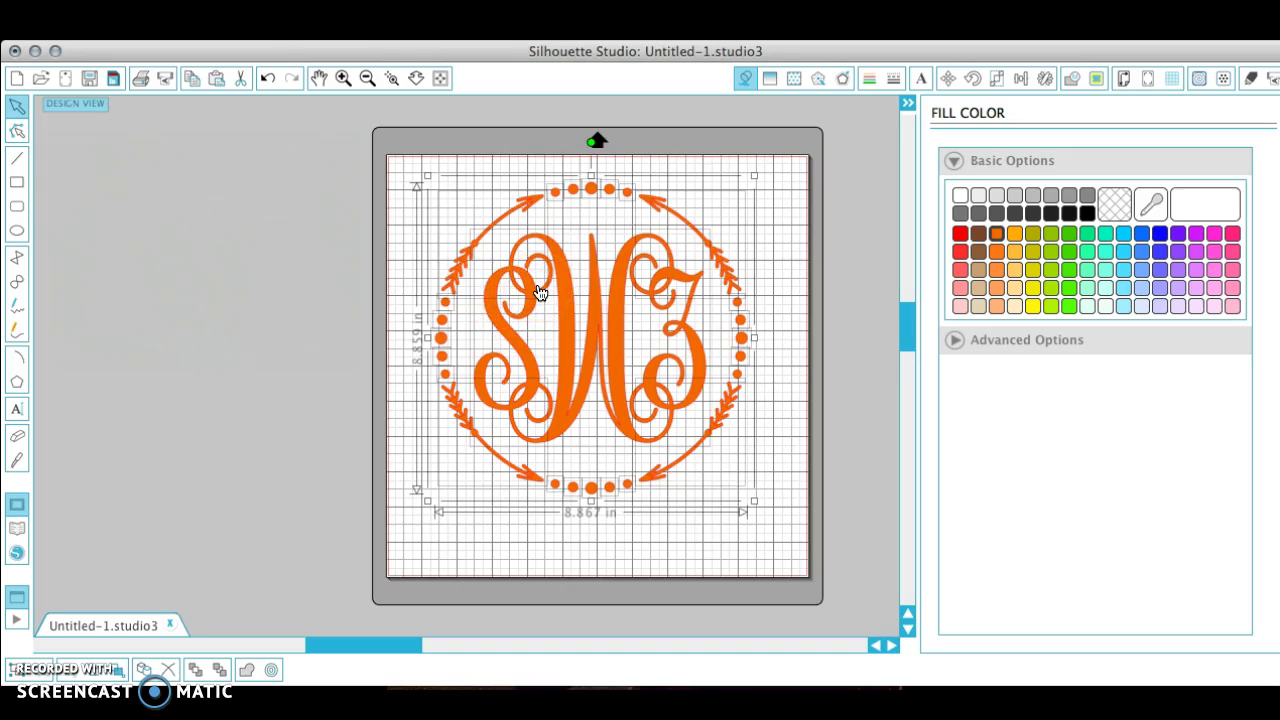
right_click(557, 310)
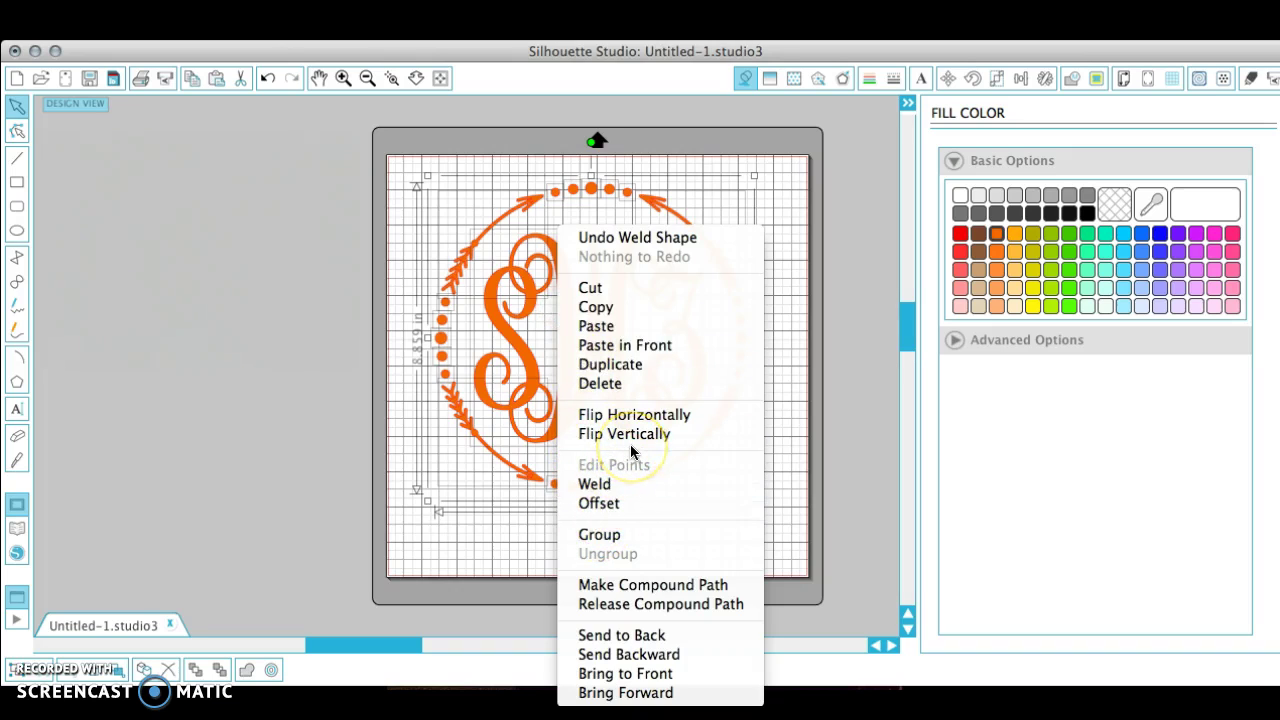
left_click(670, 414)
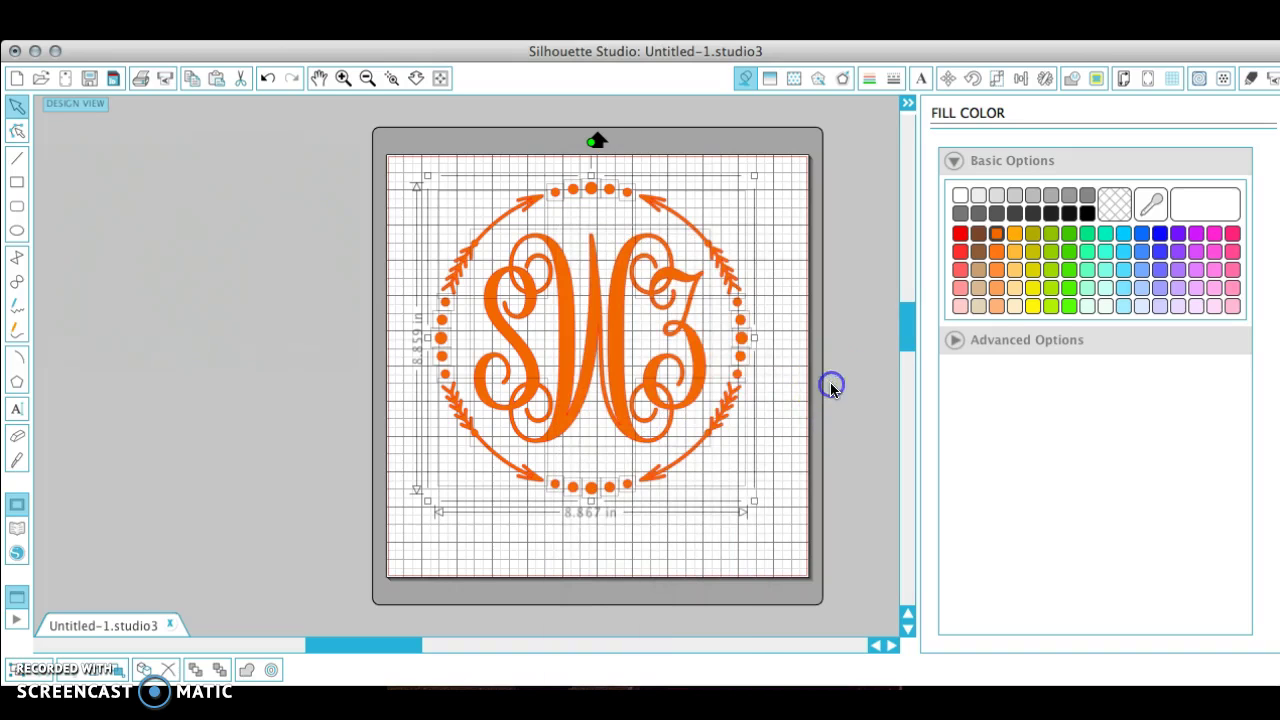
left_click(726, 348)
left_click(737, 366)
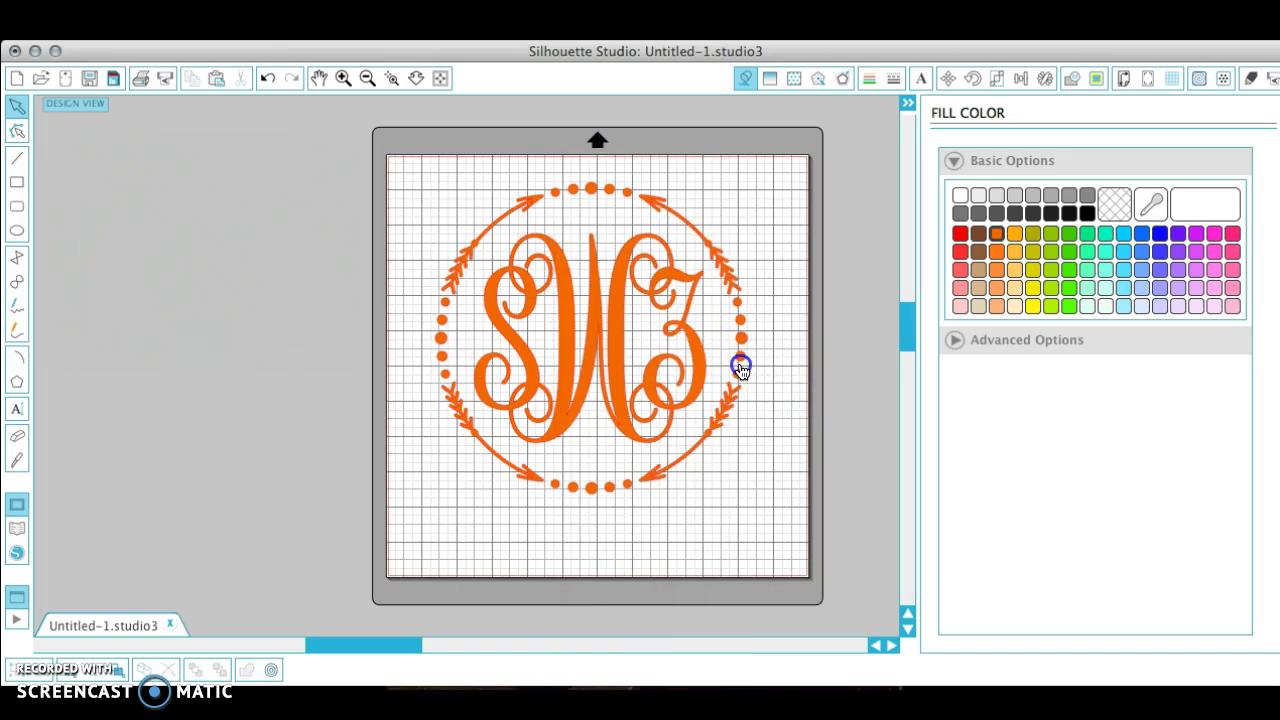
left_click(720, 431)
left_click(766, 431)
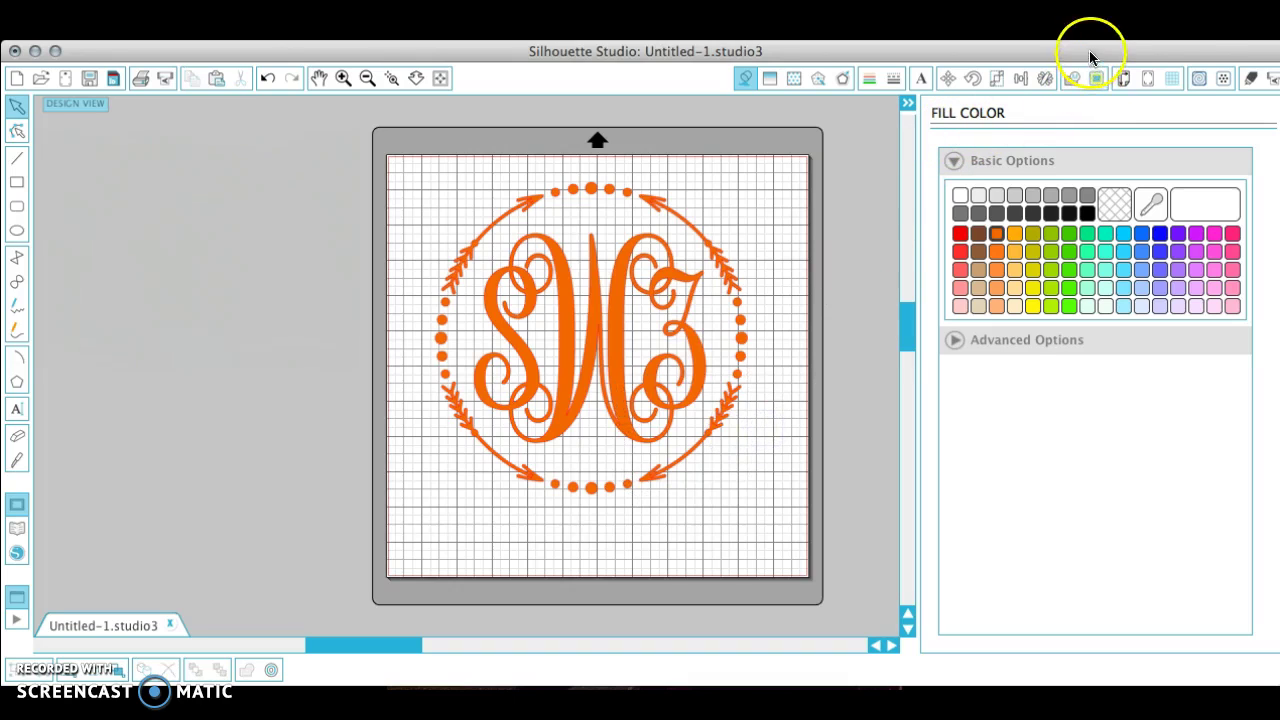
- Bring up the cut settings, keep the Standard cut mode and set the monogram's cut style to Cut
left_click(1249, 87)
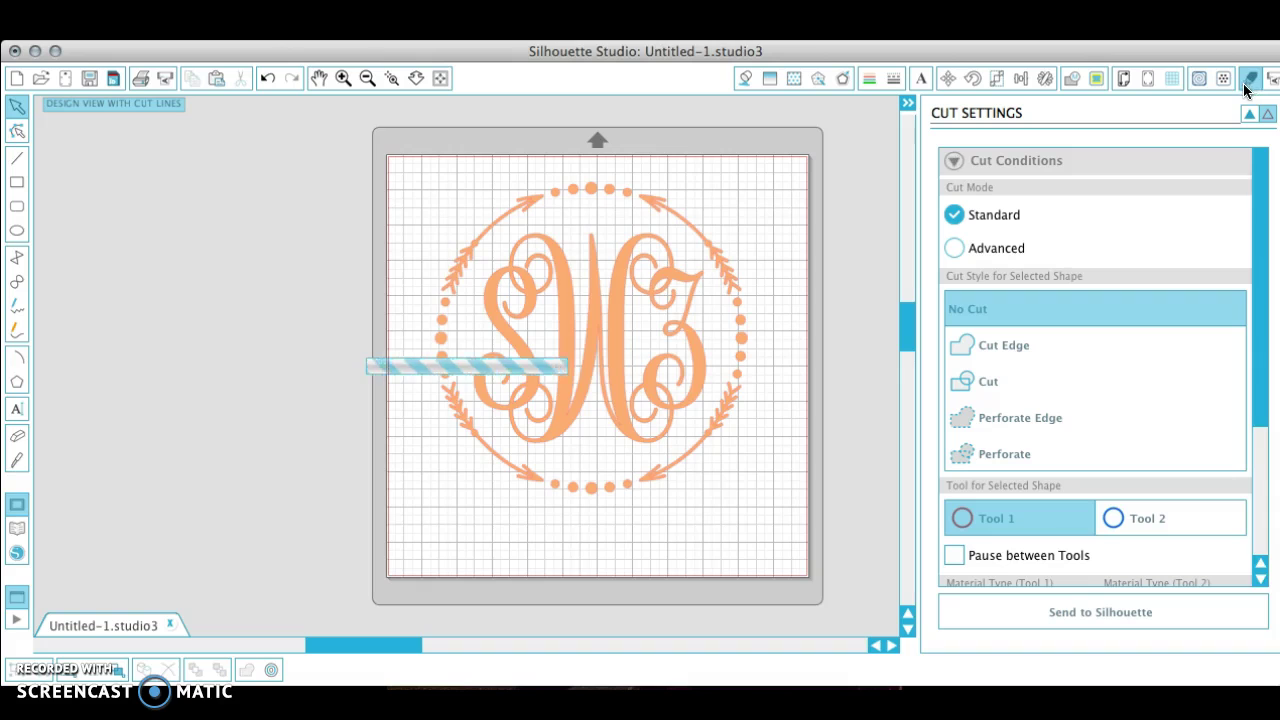
left_click(1060, 212)
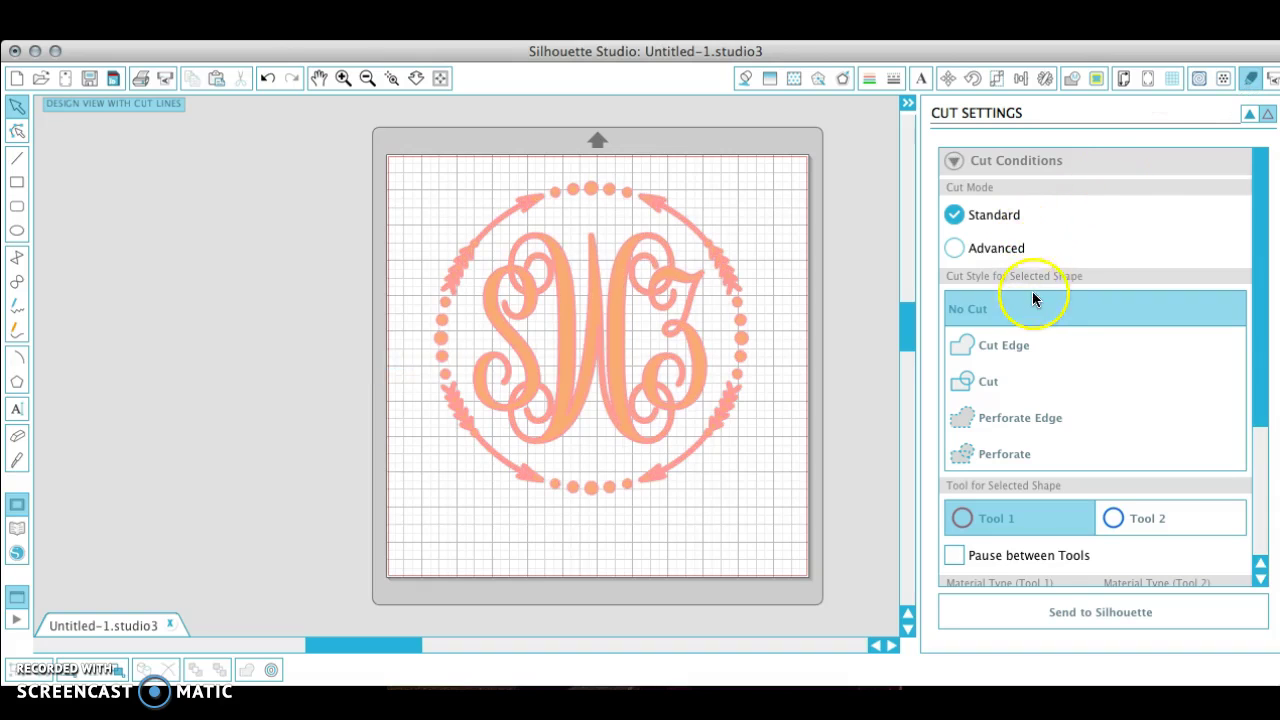
left_click(1020, 380)
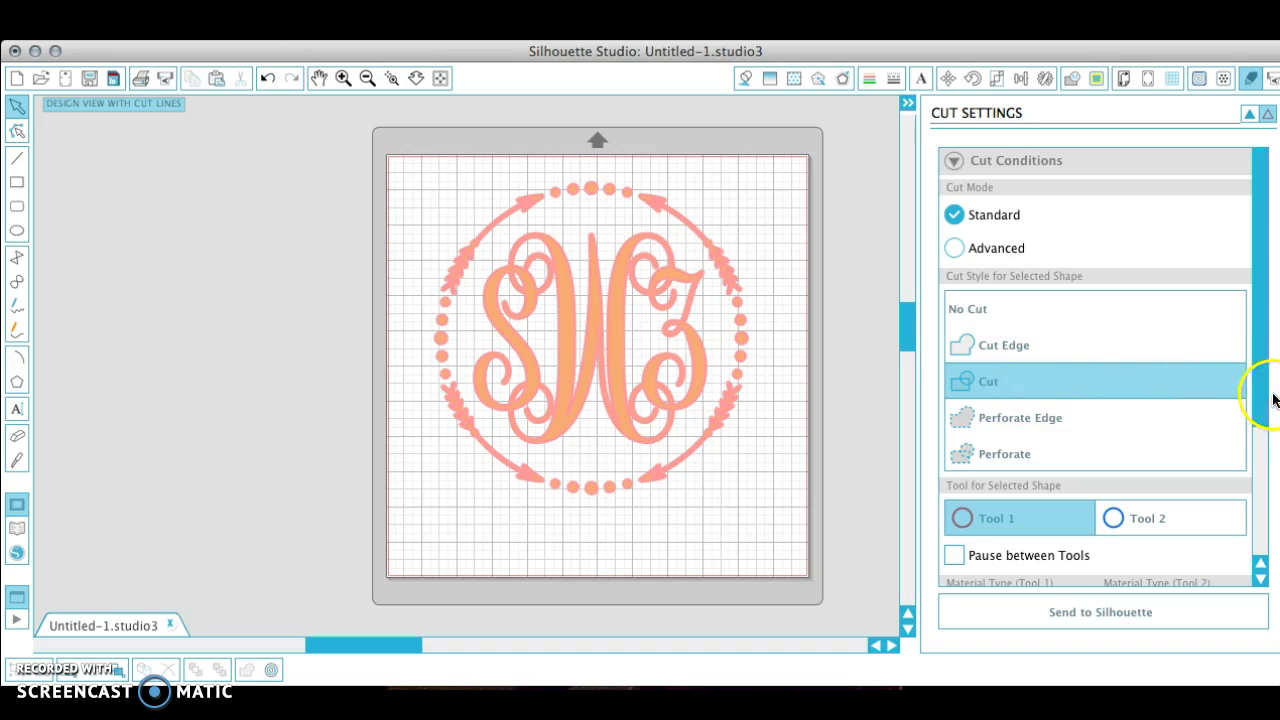
- Select Heat Transfer Material Smooth for Tool 1 and examine its blade, speed and thickness settings
left_click_drag(1267, 400, 1249, 523)
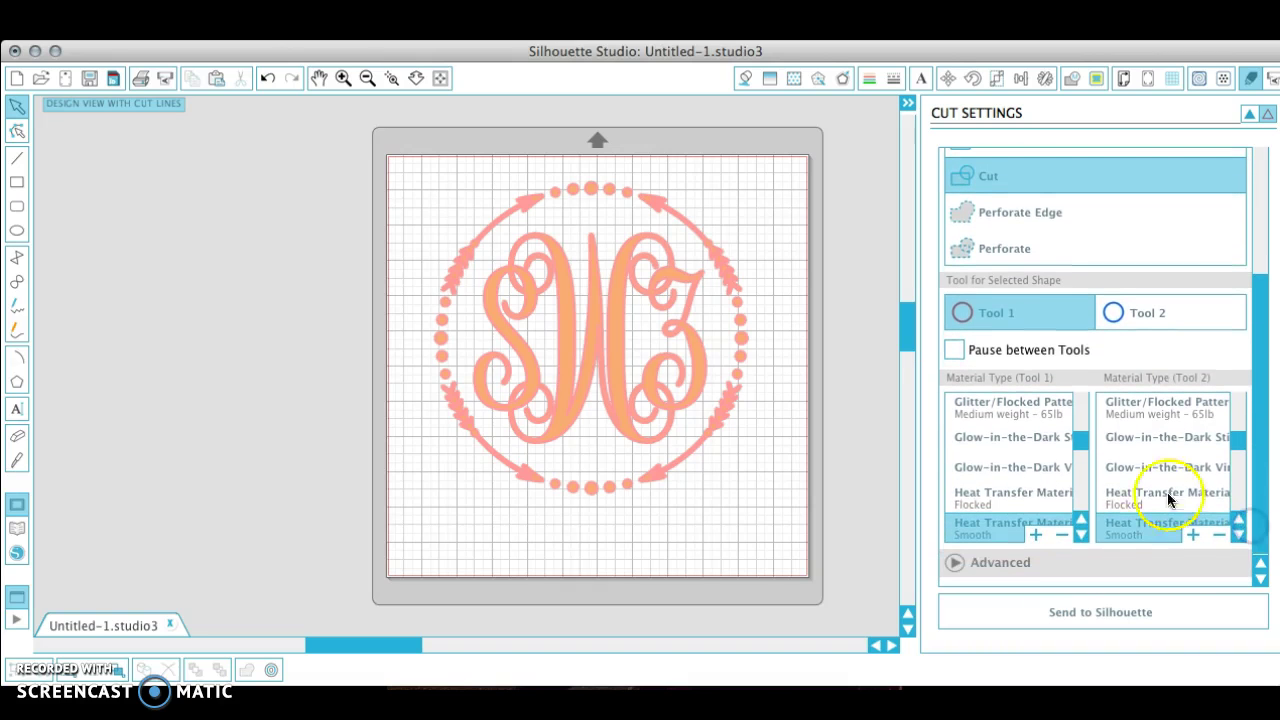
left_click_drag(1075, 446, 1074, 446)
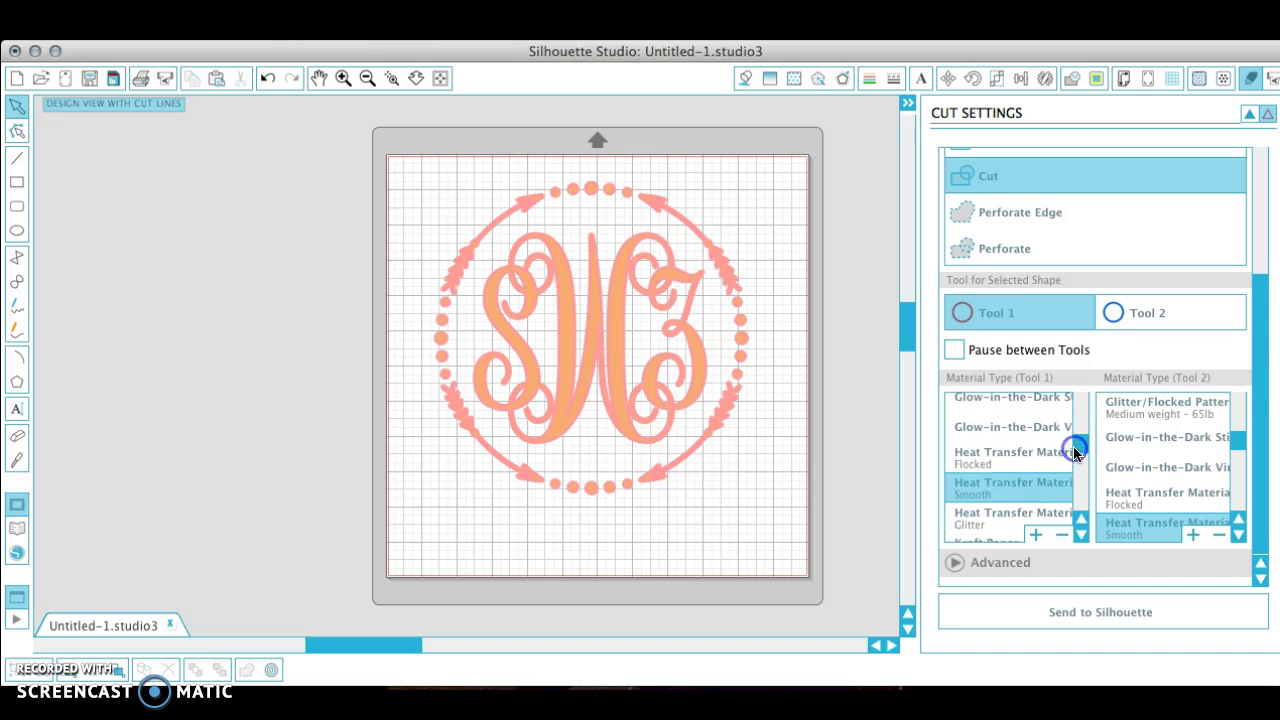
left_click(1000, 492)
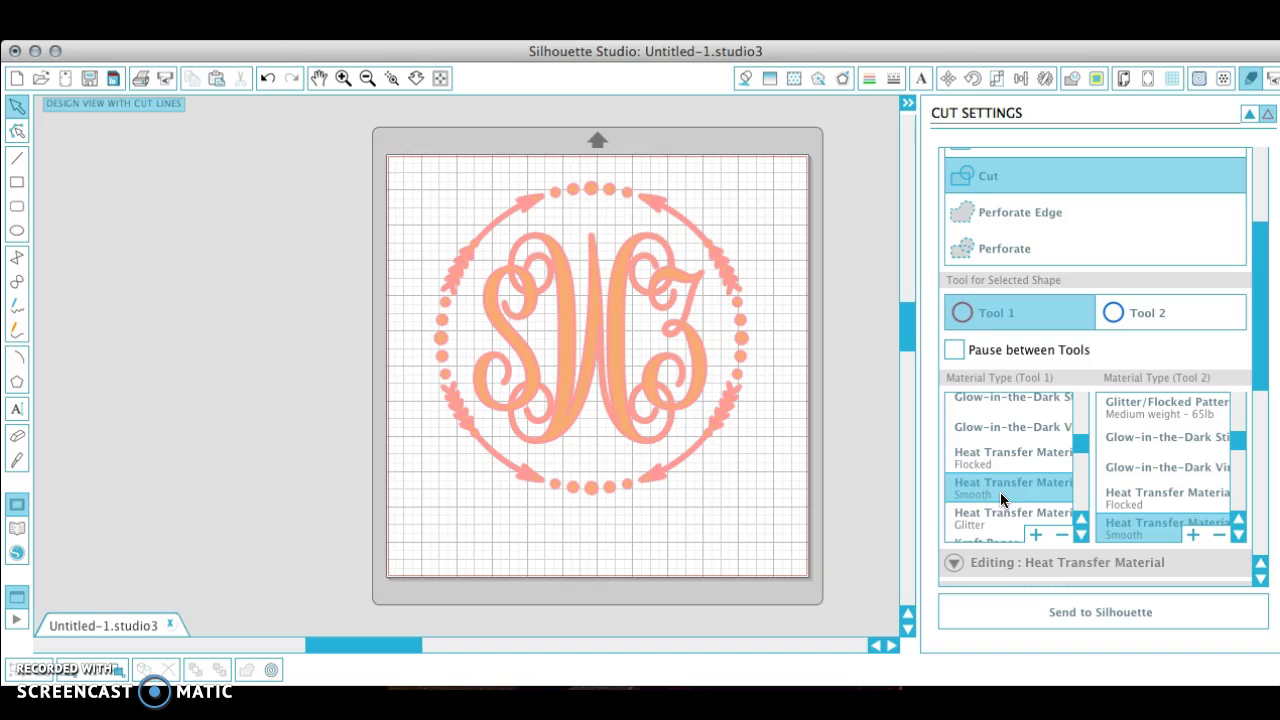
left_click_drag(1258, 372, 1256, 451)
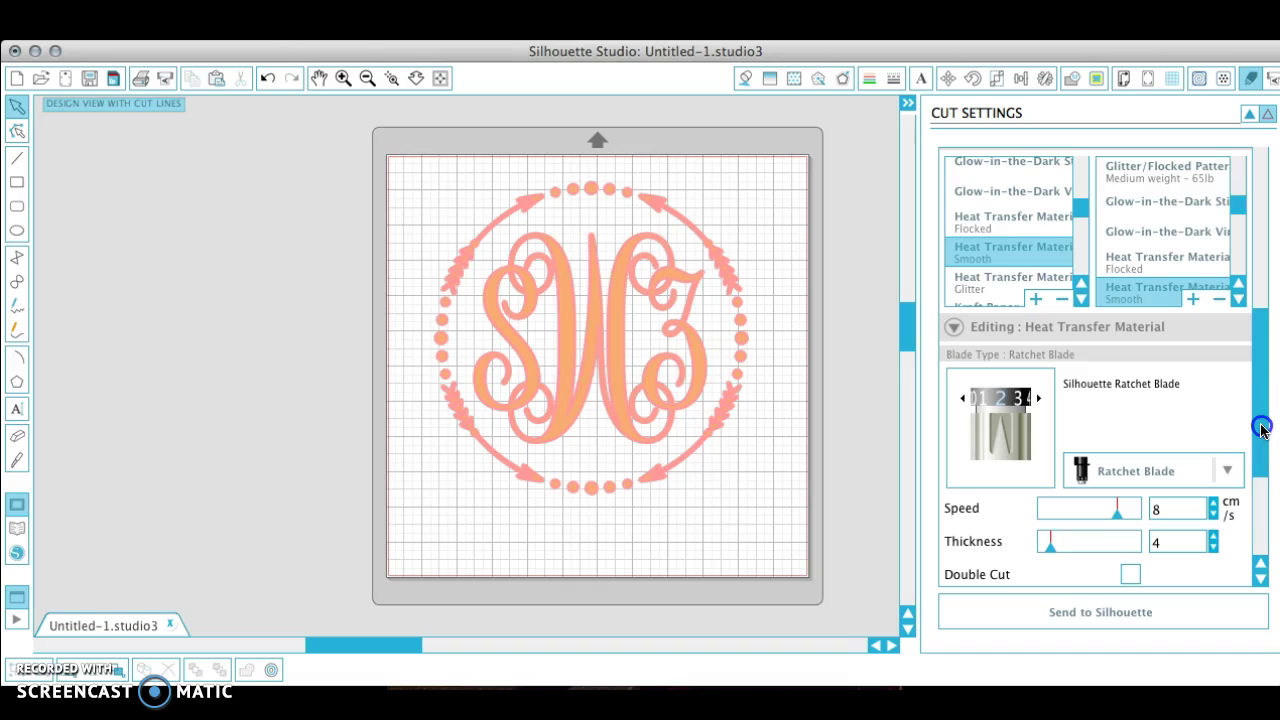
left_click_drag(1260, 428, 1261, 423)
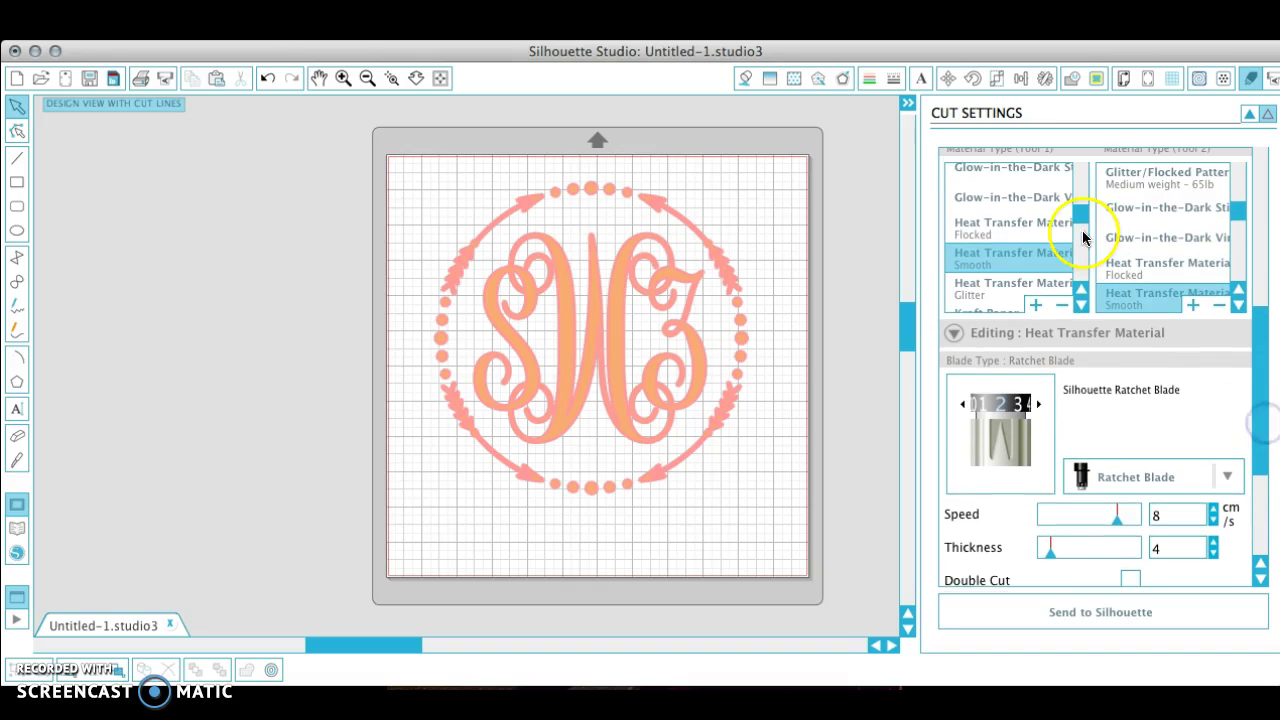
- Select Heat Transfer Material Glitter as the Tool 1 material and check its remaining cut options down to the test cut
left_click(982, 290)
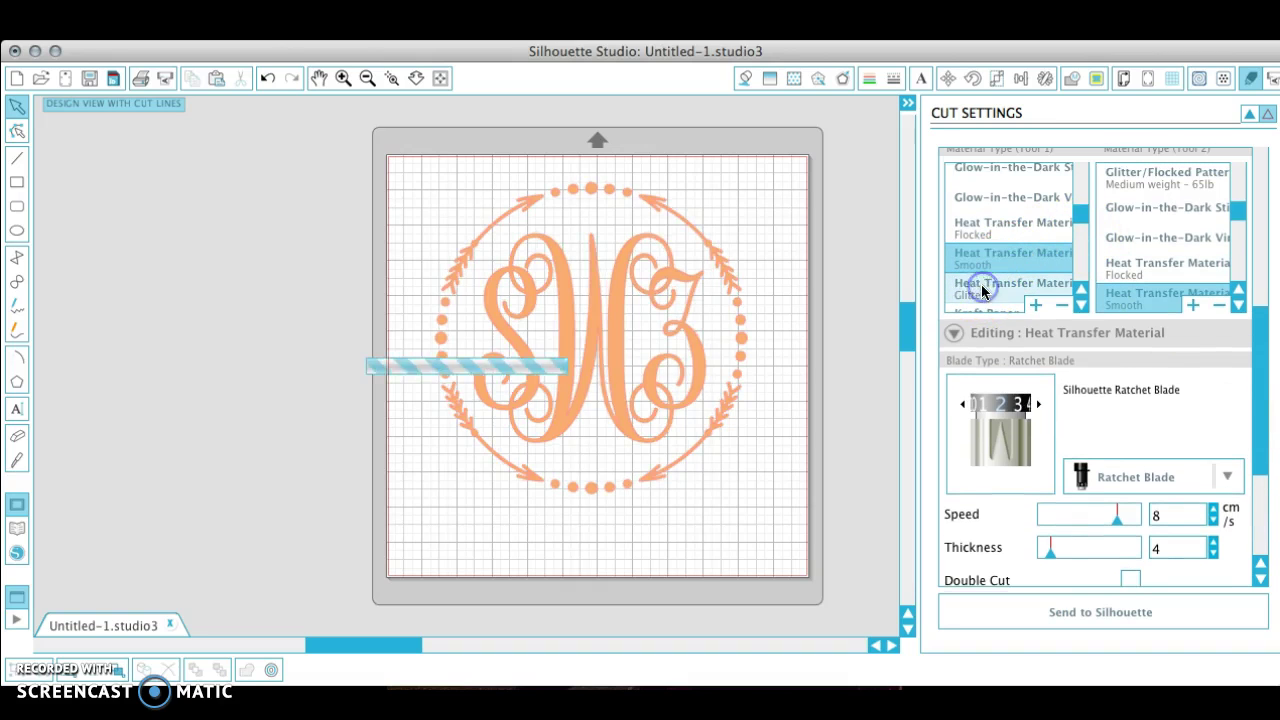
left_click(986, 280)
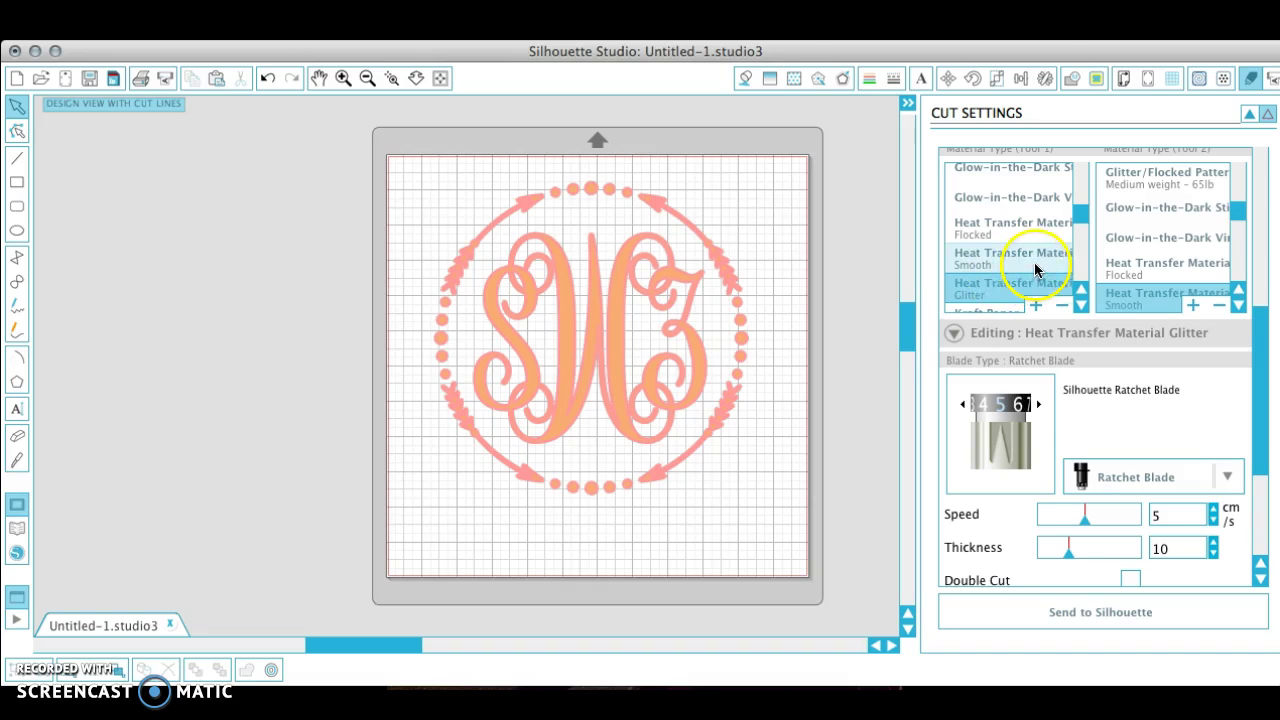
left_click(1022, 290)
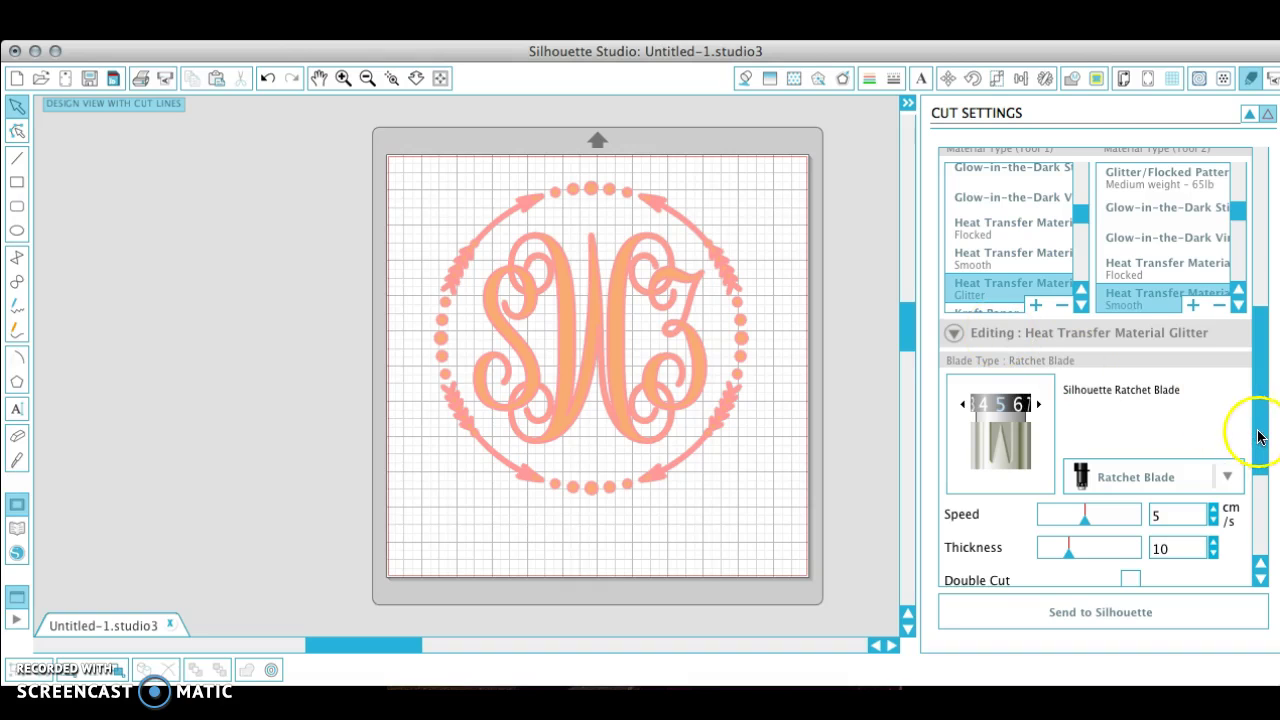
left_click_drag(1260, 434, 1260, 516)
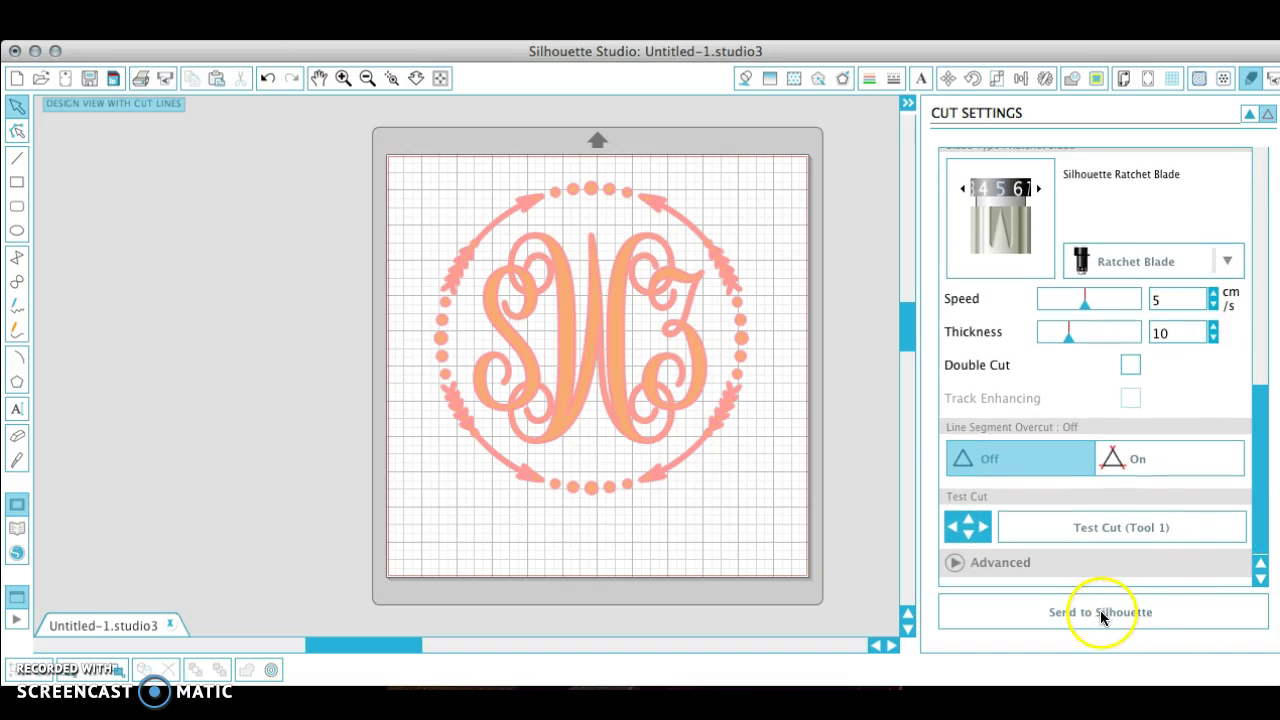